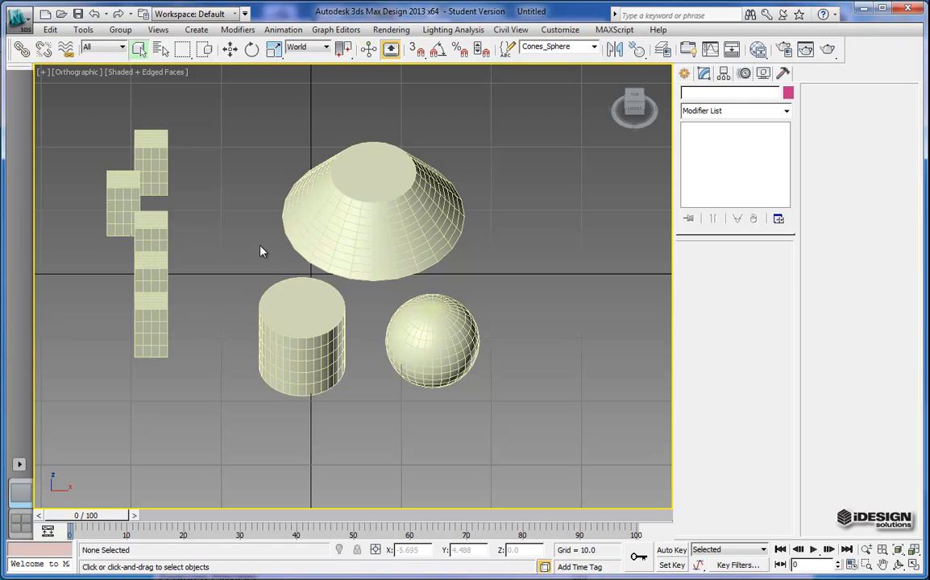
Compare the viewport's plain shading with edged faces, leaving edged faces turned on.
{"action": "key", "text": "F4"}
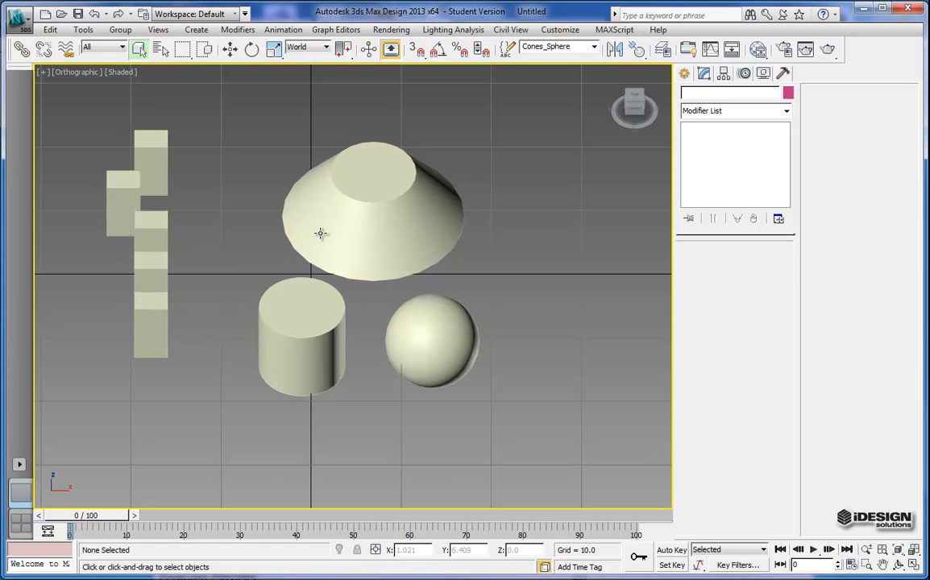
{"action": "key", "text": "F4"}
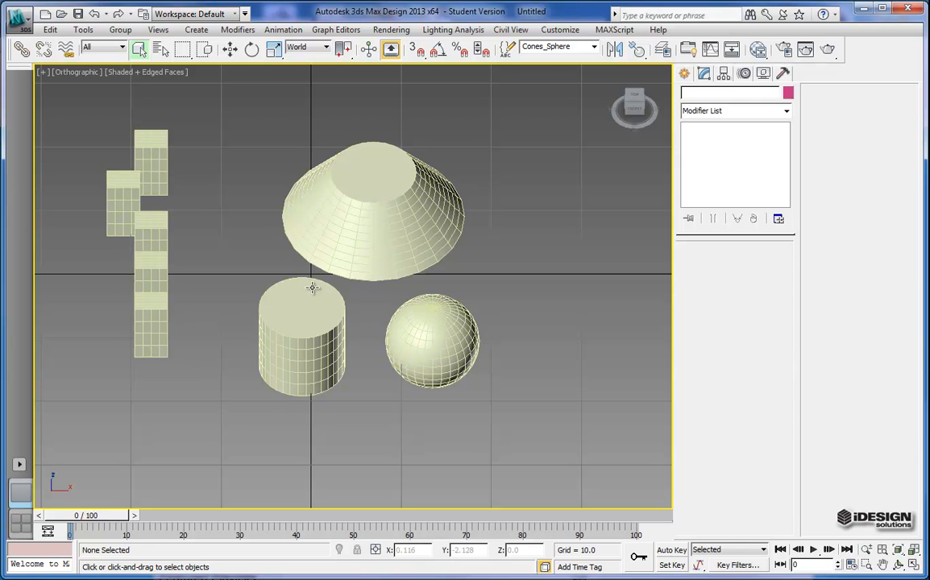
{"action": "middle_click_drag", "start_coordinate": [371, 367], "coordinate": [367, 349]}
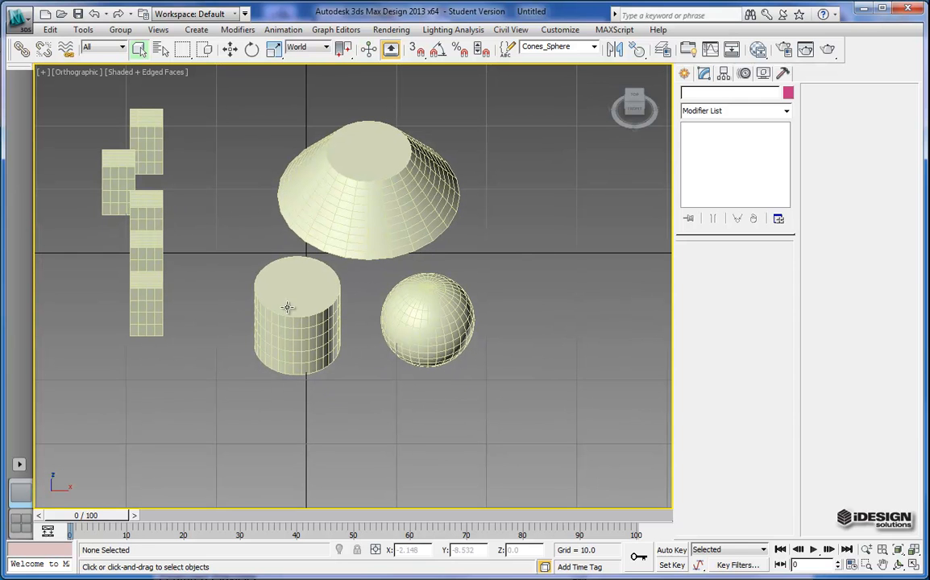
Examine the parameters and modifier stacks of the cone and the small cylinder, then clear the selection.
{"action": "left_click", "coordinate": [257, 280]}
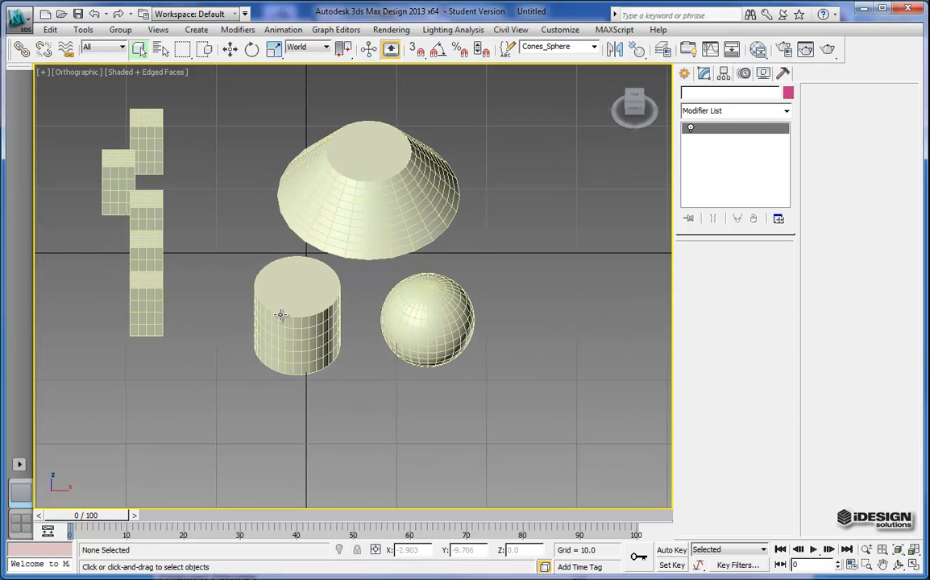
{"action": "left_click", "coordinate": [436, 317]}
{"action": "left_click", "coordinate": [348, 207]}
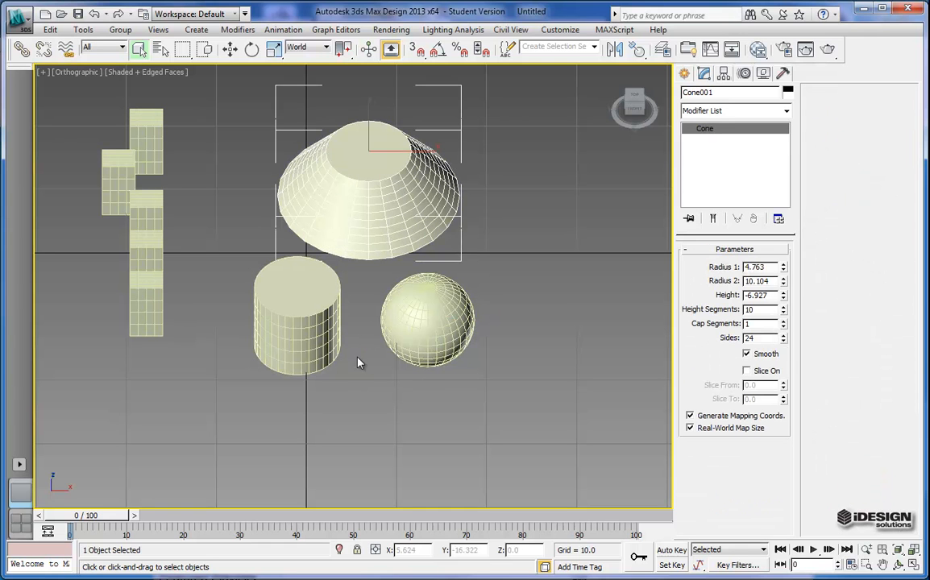
{"action": "left_click", "coordinate": [262, 315]}
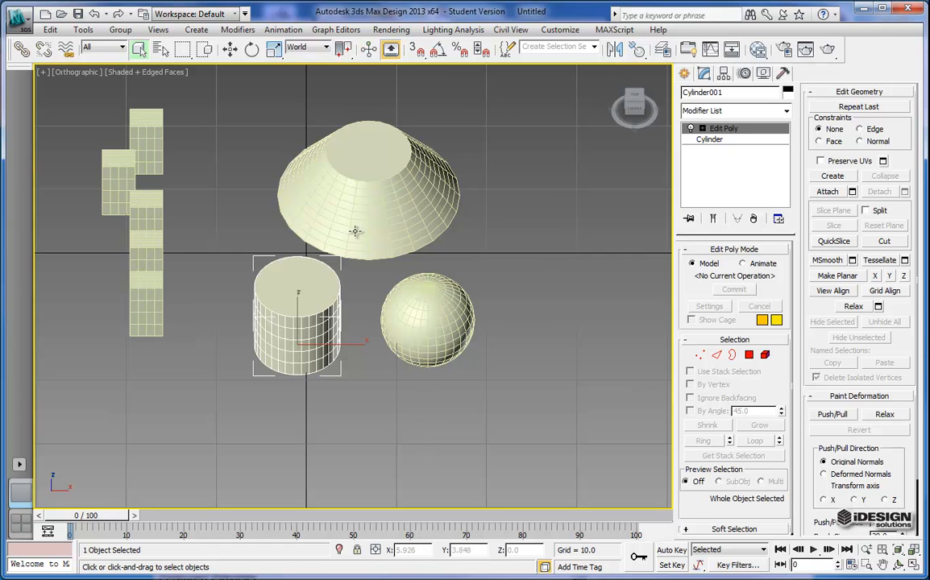
{"action": "middle_click_drag", "start_coordinate": [267, 318], "coordinate": [240, 296]}
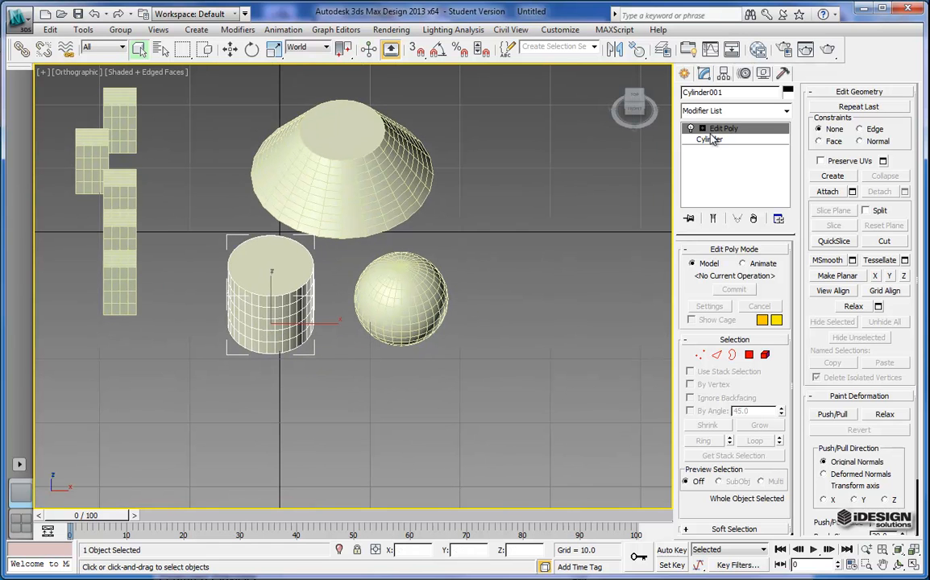
{"action": "middle_click_drag", "start_coordinate": [374, 322], "coordinate": [346, 374]}
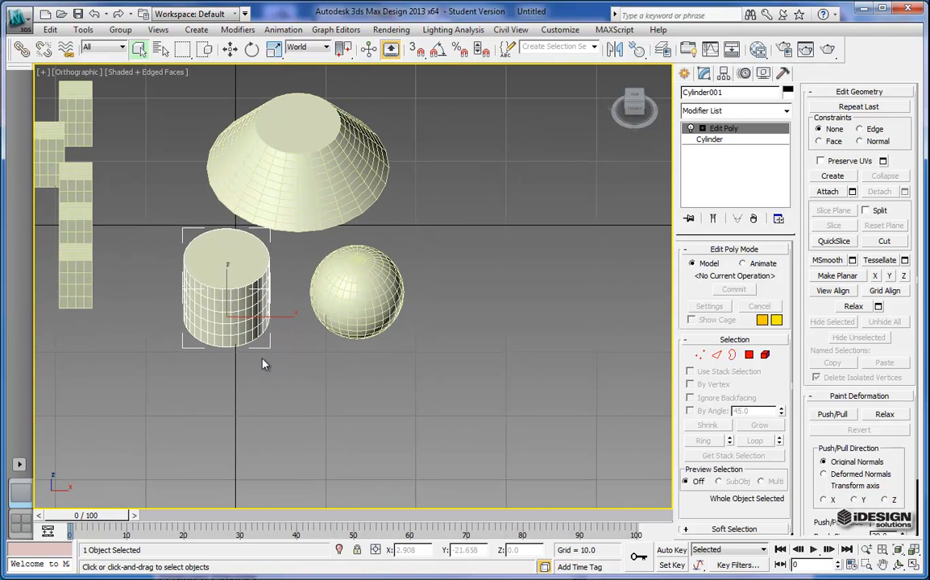
{"action": "left_click", "coordinate": [313, 310]}
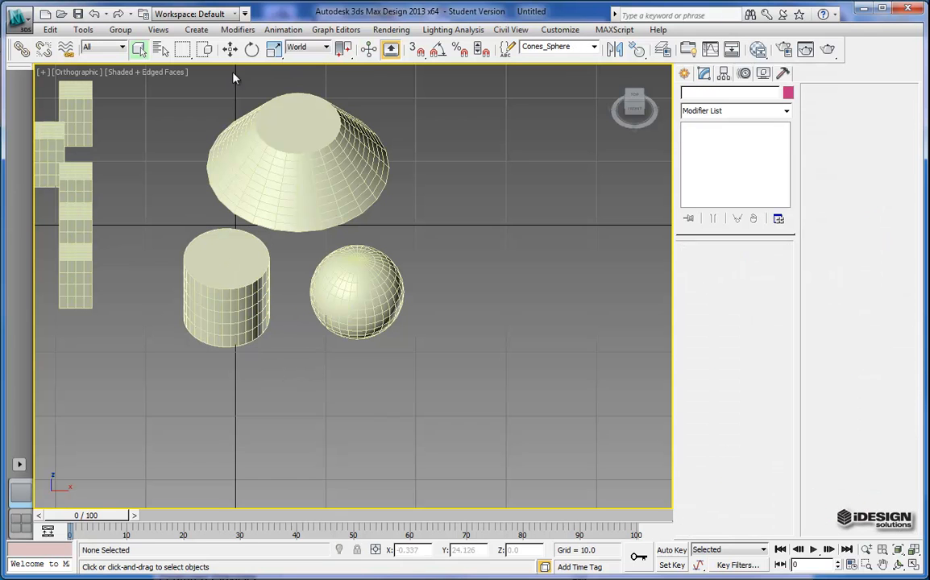
Create a standard primitive cylinder in the empty area beyond the sphere, about 6.9 in radius and 14.6 in height.
{"action": "left_click", "coordinate": [685, 74]}
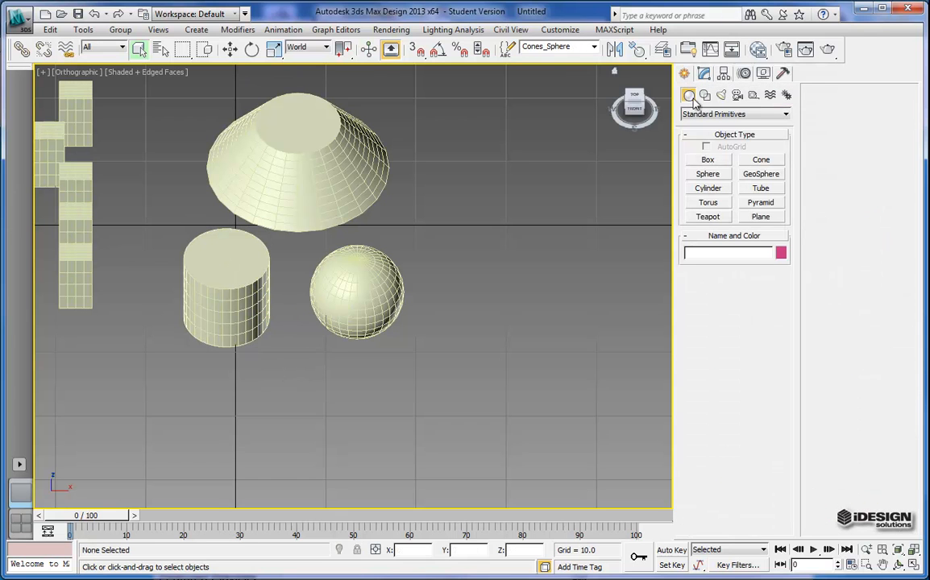
{"action": "left_click", "coordinate": [707, 189]}
{"action": "left_click_drag", "start_coordinate": [511, 413], "coordinate": [491, 372]}
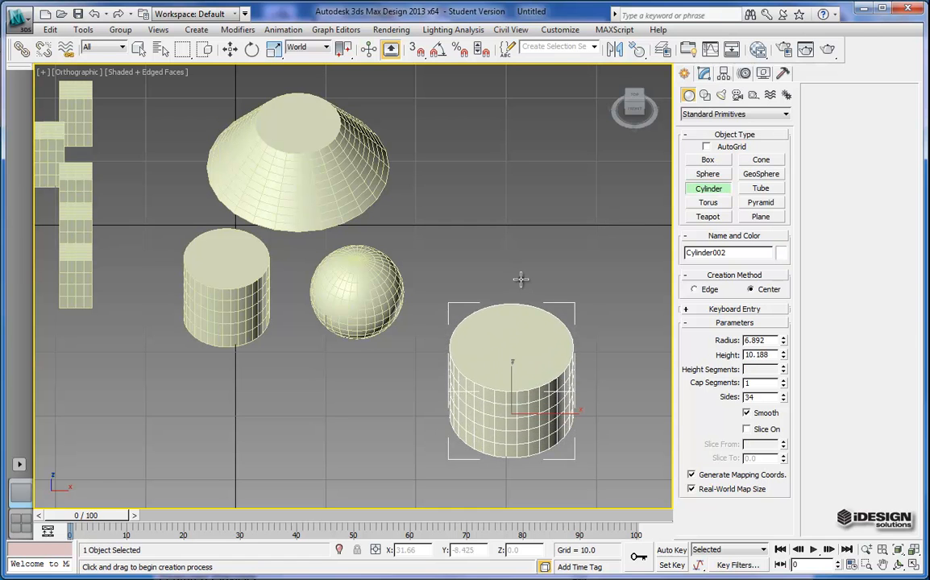
{"action": "left_click", "coordinate": [523, 241]}
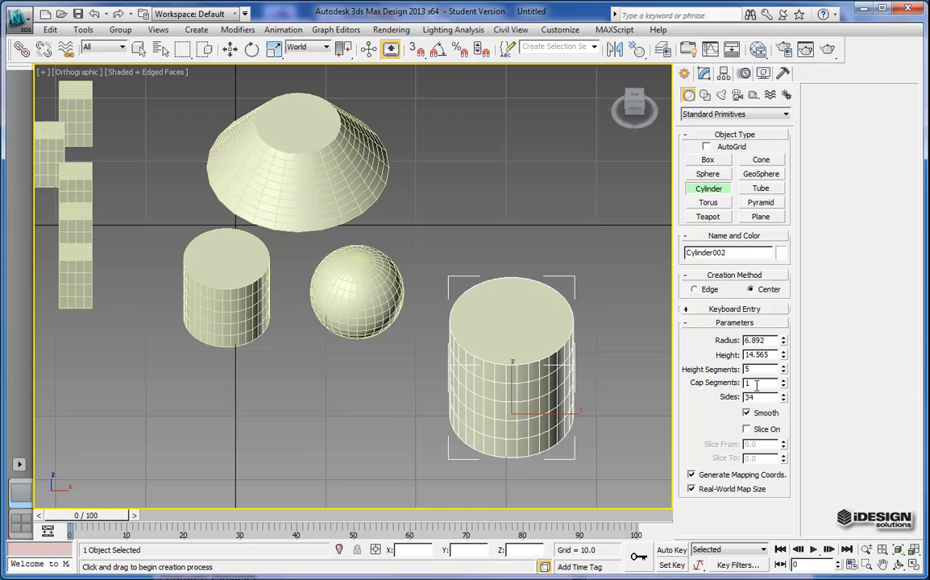
{"action": "left_click", "coordinate": [251, 307]}
{"action": "right_click", "coordinate": [225, 267]}
Reduce the small cylinder's sides to 8 at the base Cylinder level below its Edit Poly modifier.
{"action": "left_click", "coordinate": [226, 266]}
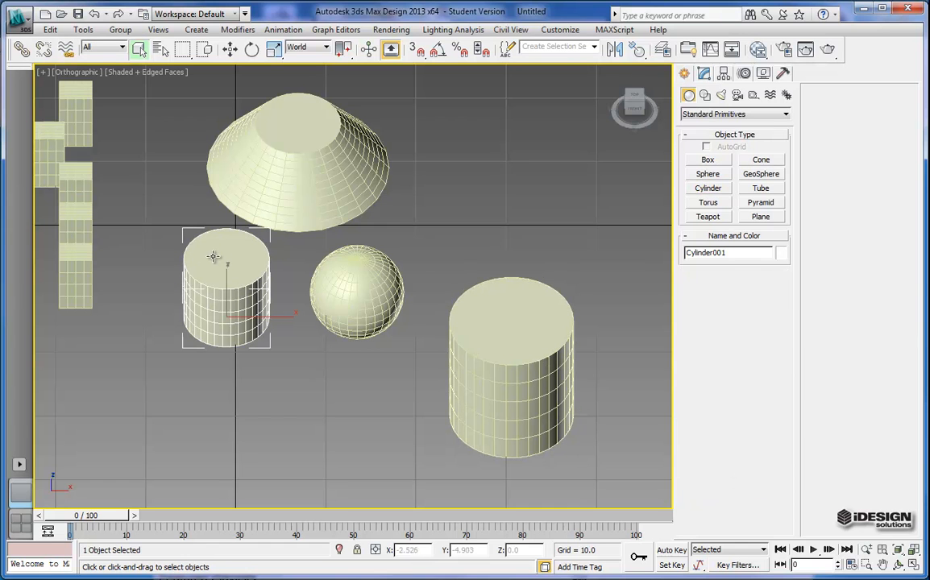
{"action": "left_click", "coordinate": [703, 75]}
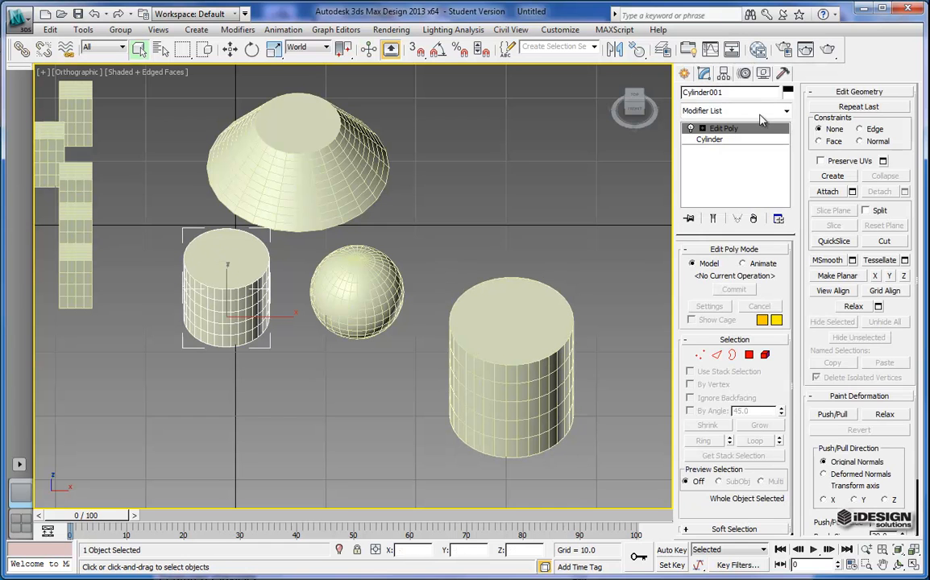
{"action": "left_click", "coordinate": [710, 140]}
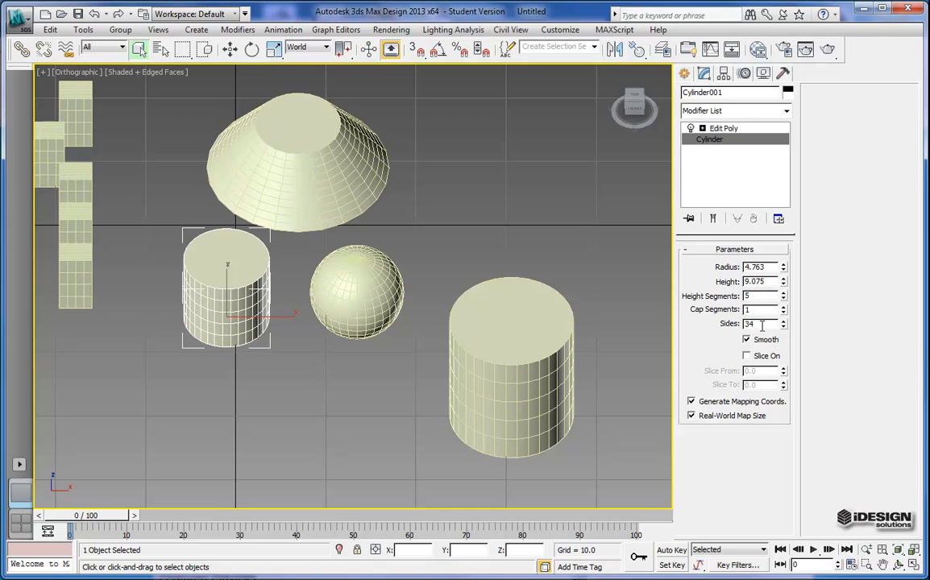
{"action": "left_click_drag", "start_coordinate": [783, 326], "coordinate": [791, 371]}
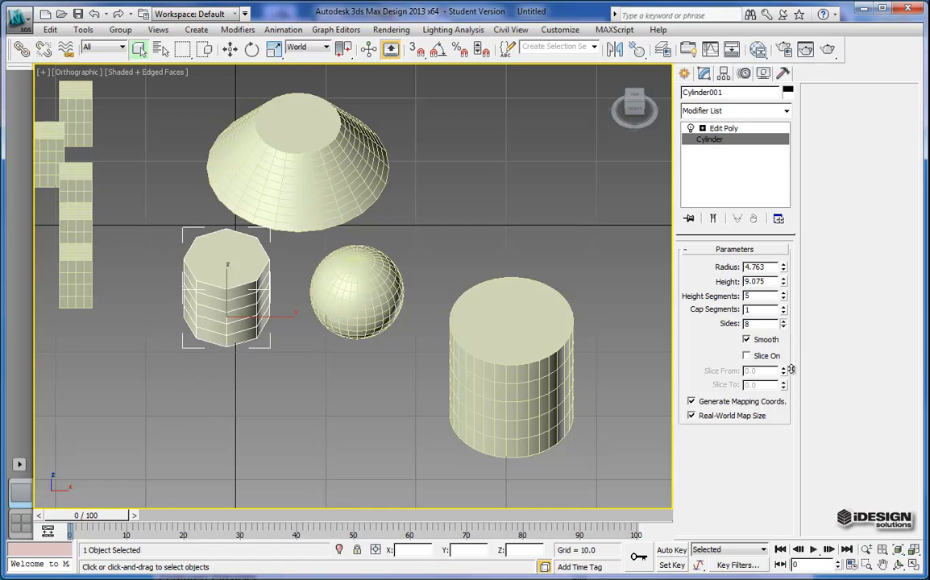
Add an Edit Poly modifier to the new large cylinder.
{"action": "middle_click_drag", "start_coordinate": [215, 263], "coordinate": [235, 289]}
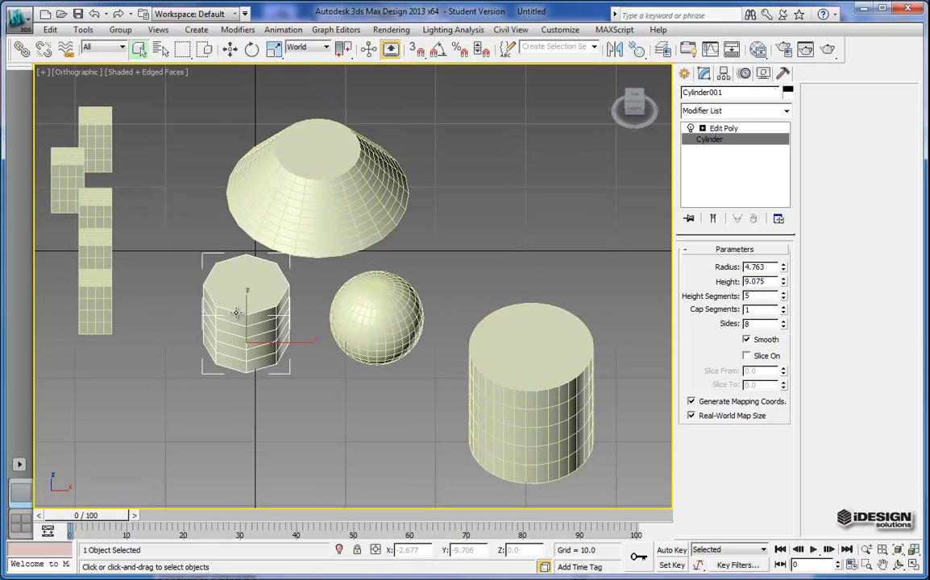
{"action": "middle_click_drag", "start_coordinate": [374, 336], "coordinate": [356, 320]}
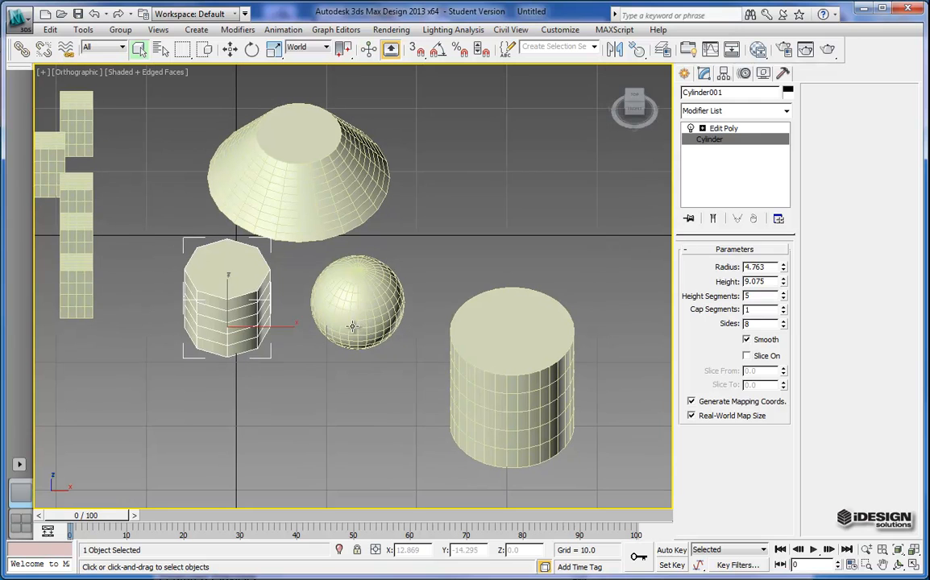
{"action": "left_click", "coordinate": [511, 318]}
{"action": "middle_click_drag", "start_coordinate": [544, 361], "coordinate": [504, 358]}
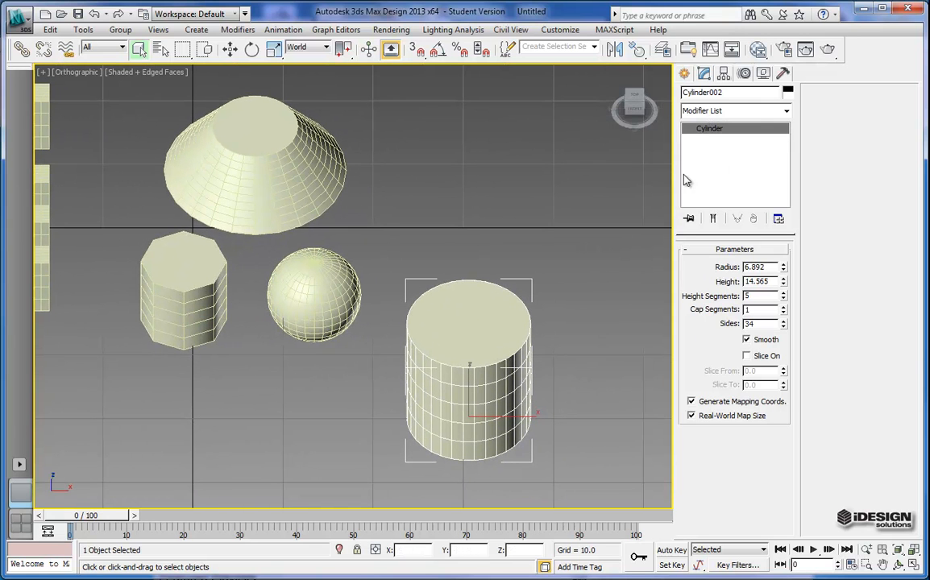
{"action": "left_click", "coordinate": [787, 115]}
{"action": "scroll", "coordinate": [791, 297], "scroll_direction": "down", "scroll_amount": 4}
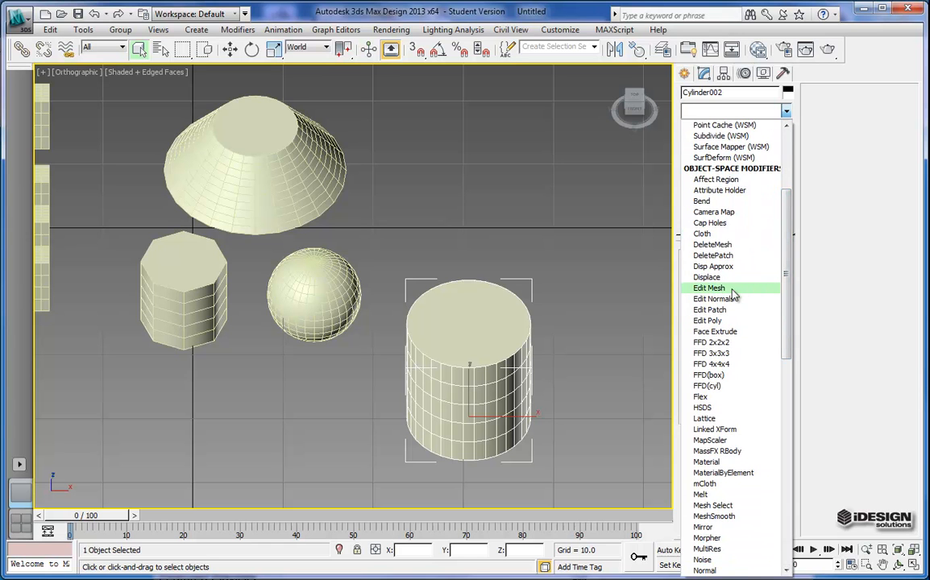
{"action": "left_click", "coordinate": [707, 320]}
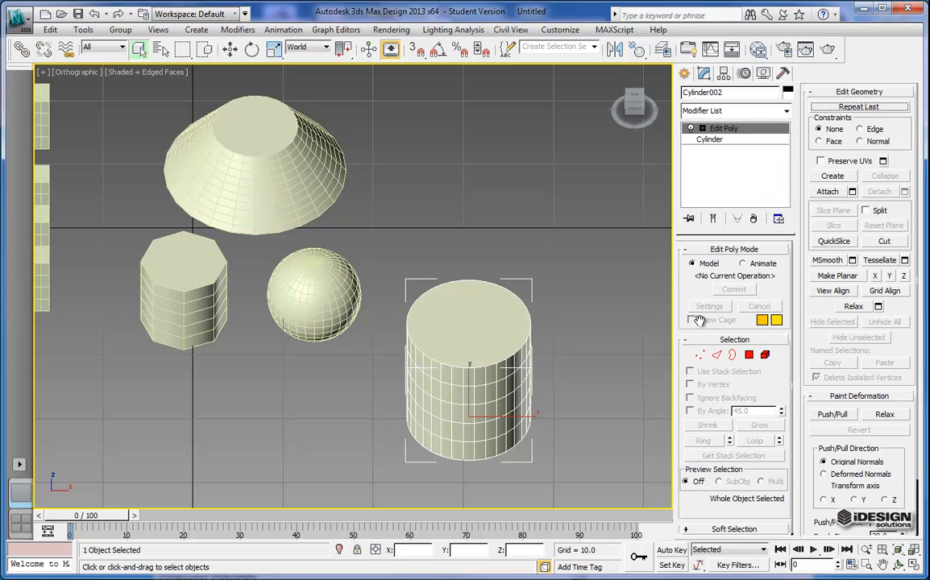
{"action": "left_click", "coordinate": [786, 112]}
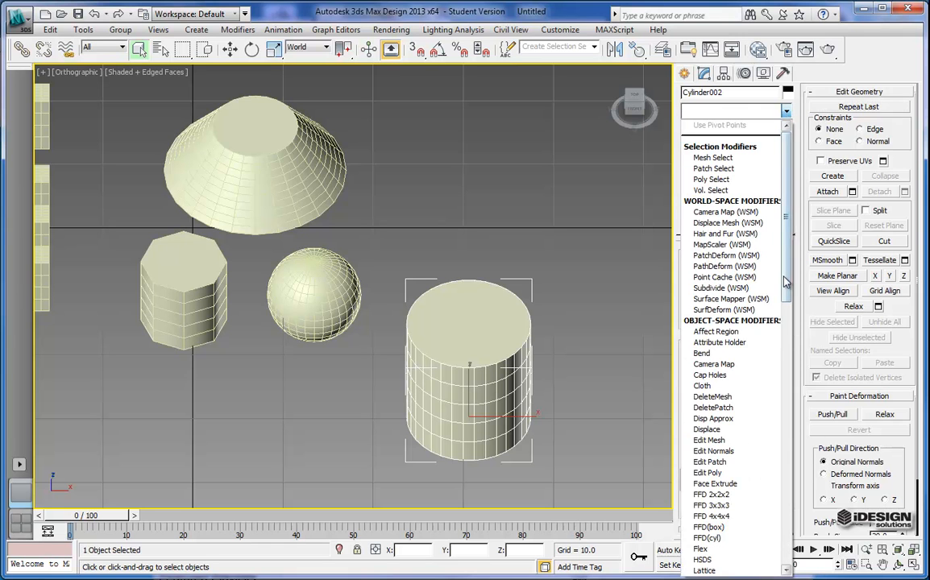
{"action": "scroll", "coordinate": [783, 234], "scroll_direction": "down", "scroll_amount": 4}
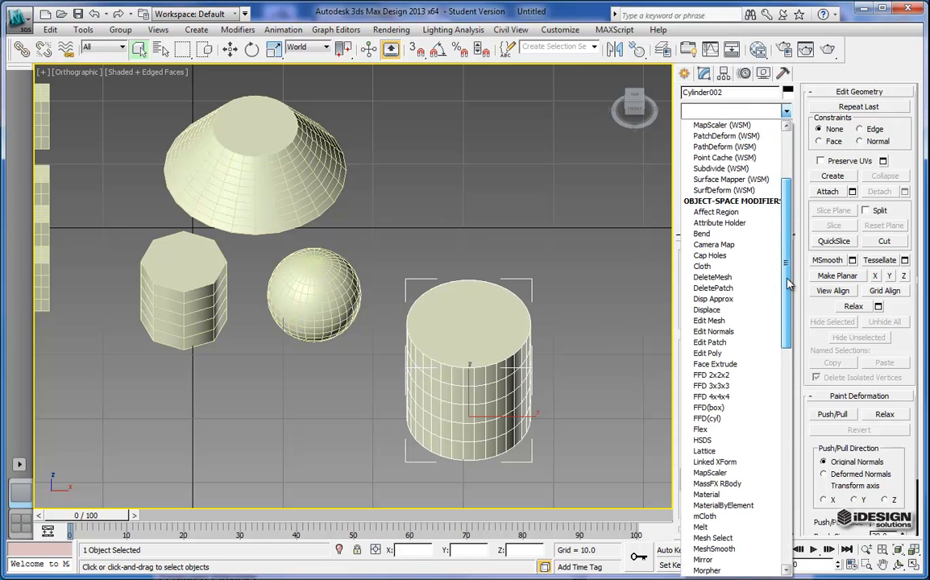
{"action": "left_click", "coordinate": [569, 351]}
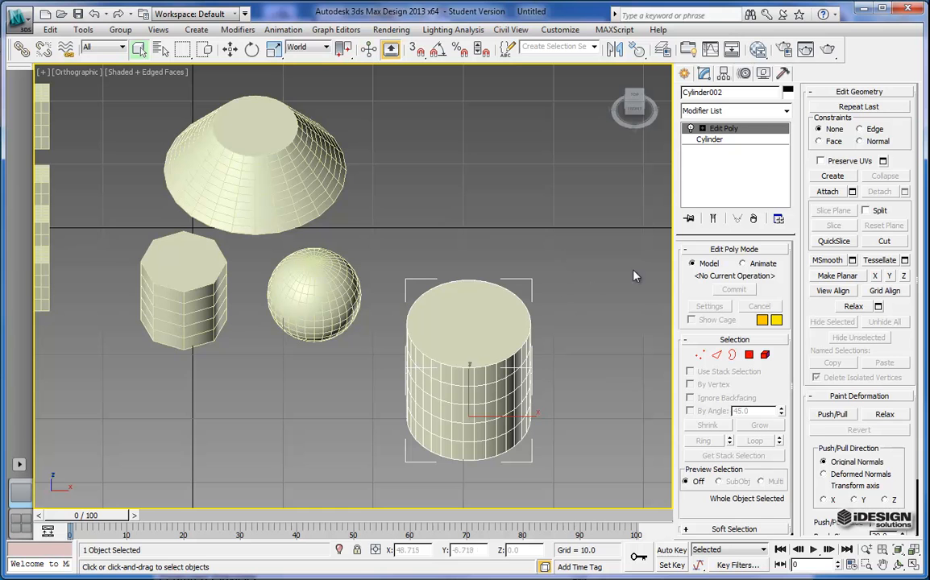
Switch the large cylinder's Edit Poly modifier to vertex editing.
{"action": "middle_click_drag", "start_coordinate": [552, 409], "coordinate": [505, 394]}
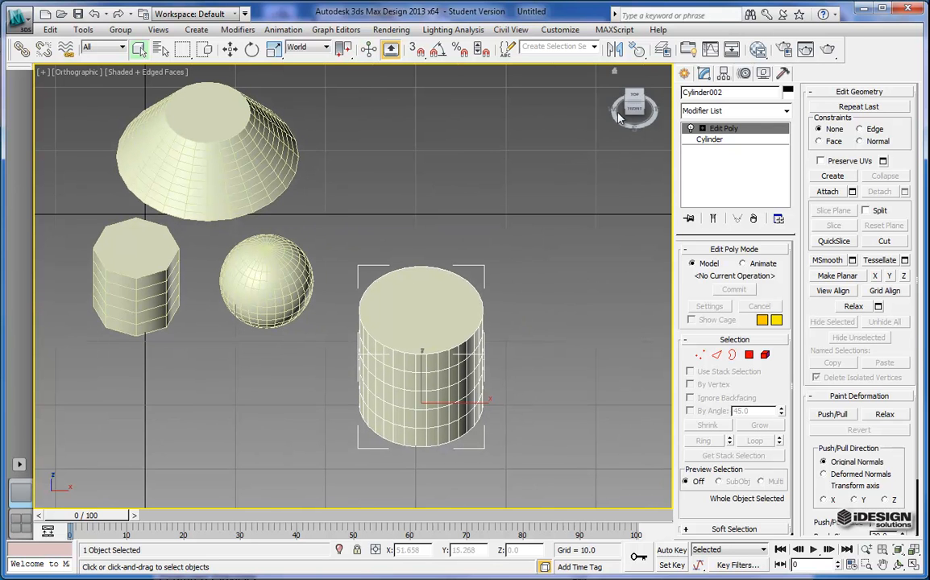
{"action": "left_click_drag", "start_coordinate": [637, 110], "coordinate": [627, 95]}
{"action": "scroll", "coordinate": [384, 317], "scroll_direction": "up", "scroll_amount": 3}
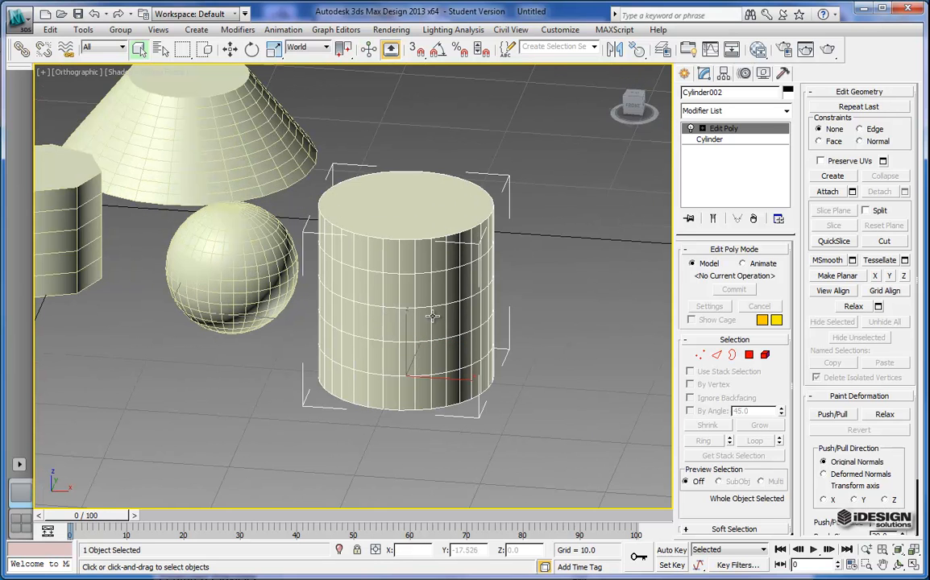
{"action": "middle_click_drag", "start_coordinate": [444, 314], "coordinate": [442, 319]}
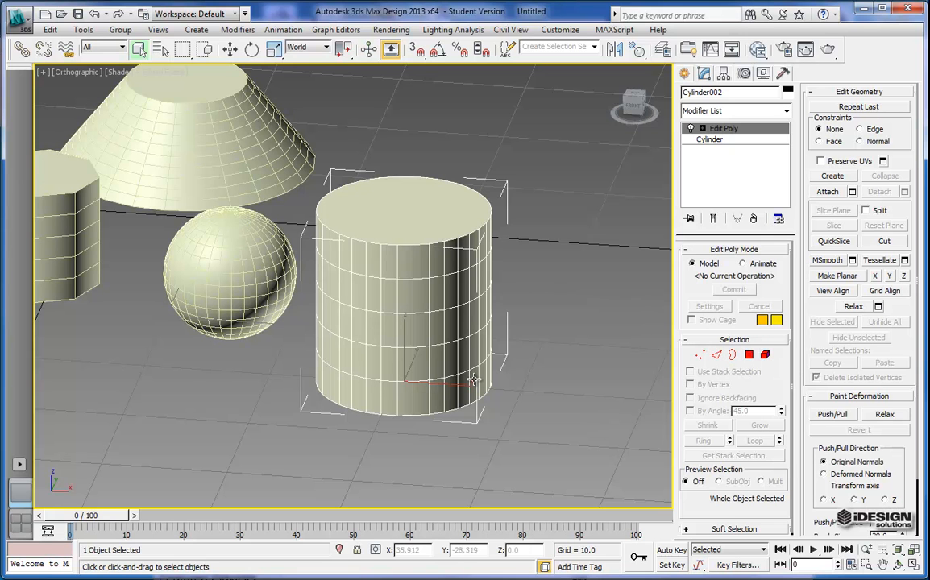
{"action": "left_click", "coordinate": [700, 354]}
Select the entire top row of vertices on the large cylinder from the front view.
{"action": "middle_click_drag", "start_coordinate": [570, 366], "coordinate": [595, 373]}
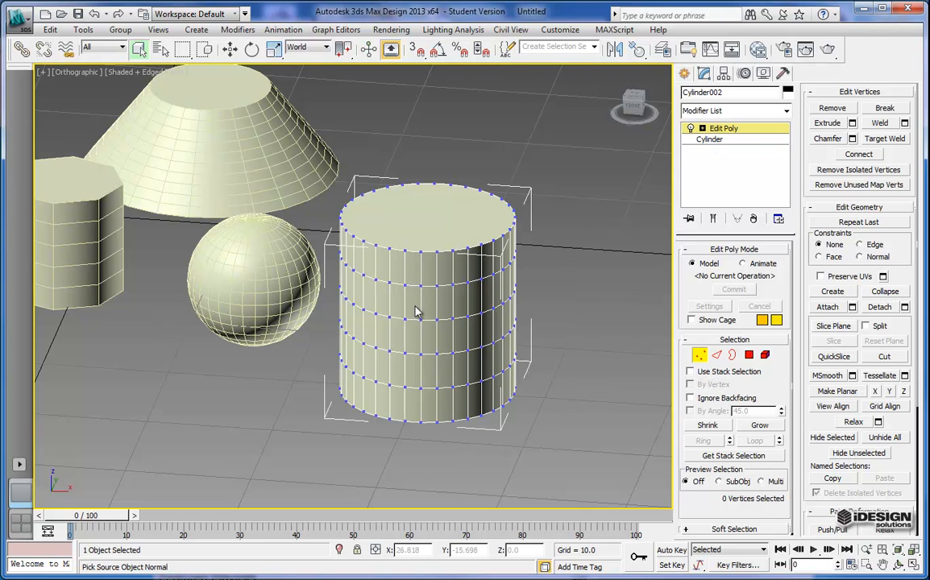
{"action": "middle_click_drag", "start_coordinate": [440, 317], "coordinate": [447, 328]}
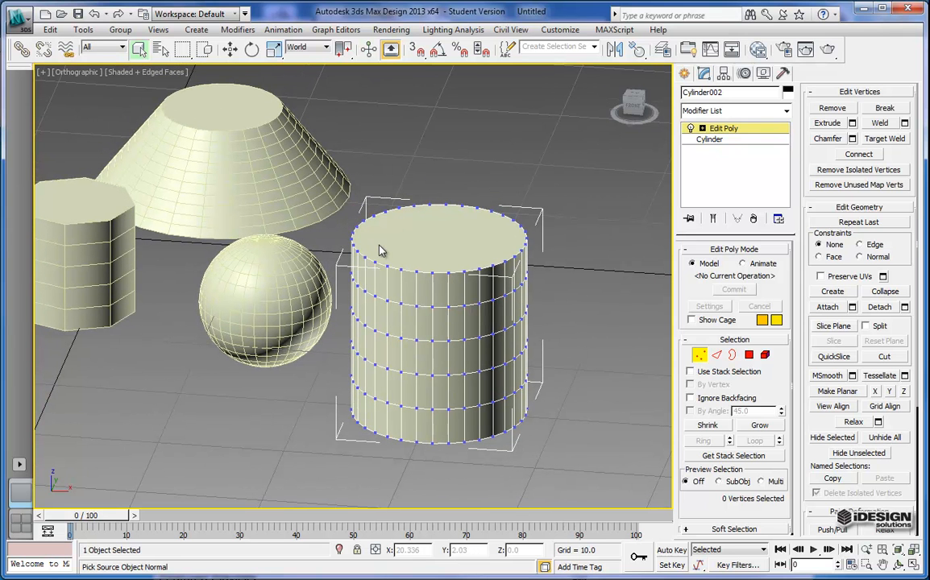
{"action": "left_click", "coordinate": [629, 113]}
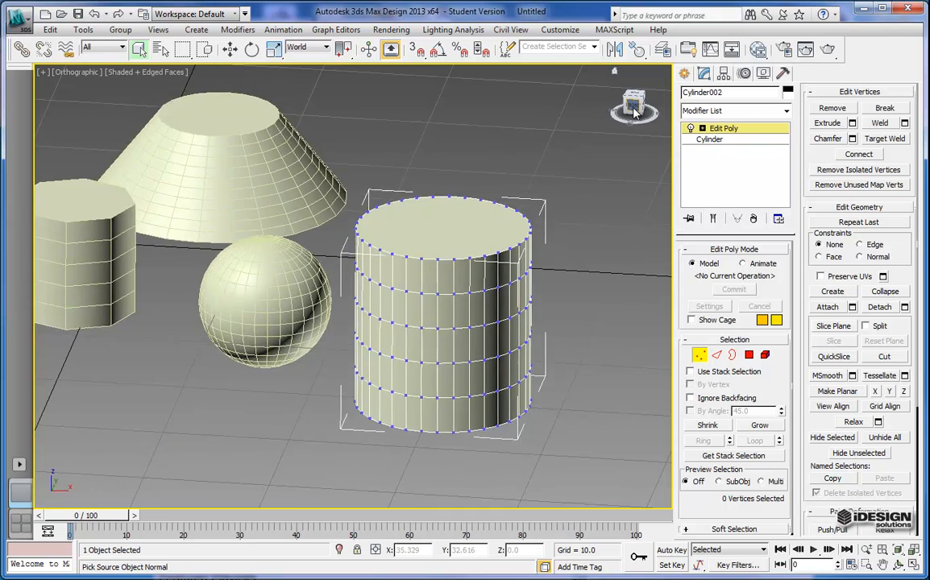
{"action": "middle_click_drag", "start_coordinate": [558, 155], "coordinate": [504, 268]}
{"action": "left_click_drag", "start_coordinate": [300, 211], "coordinate": [562, 260]}
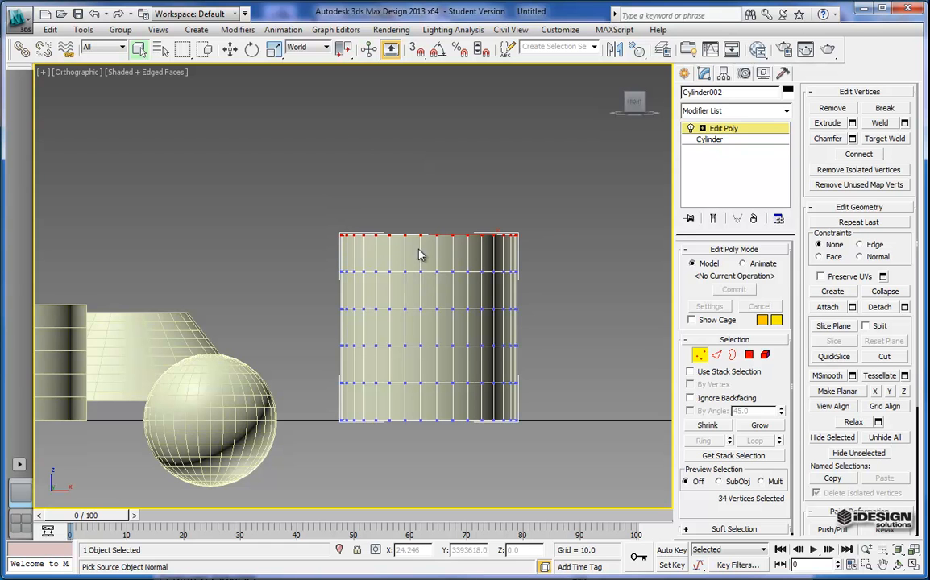
Move the selected top vertices of the large cylinder about 1.6 units in the positive X direction.
{"action": "middle_click_drag", "start_coordinate": [564, 237], "coordinate": [540, 240]}
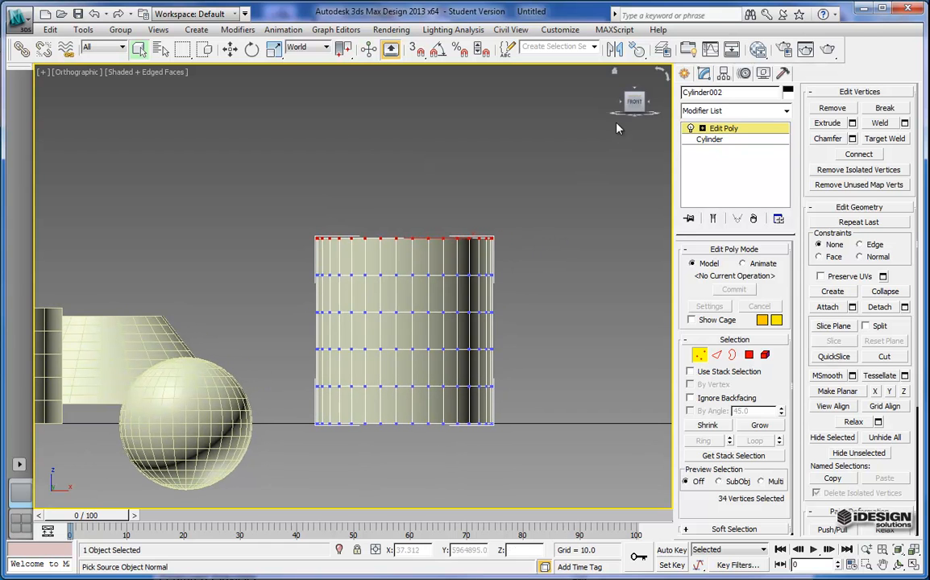
{"action": "left_click_drag", "start_coordinate": [645, 98], "coordinate": [596, 195]}
{"action": "middle_click_drag", "start_coordinate": [596, 195], "coordinate": [599, 189]}
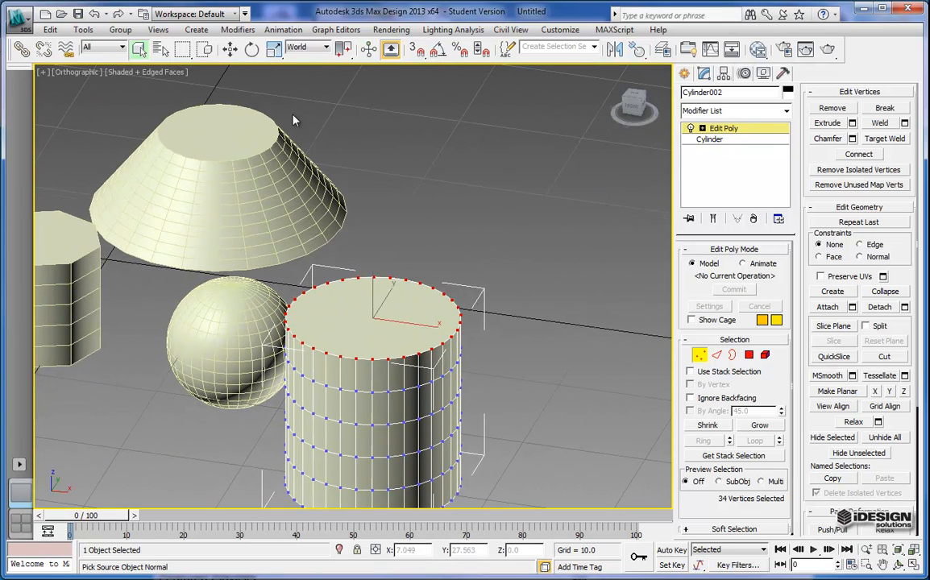
{"action": "left_click", "coordinate": [230, 49]}
{"action": "middle_click_drag", "start_coordinate": [380, 212], "coordinate": [446, 160]}
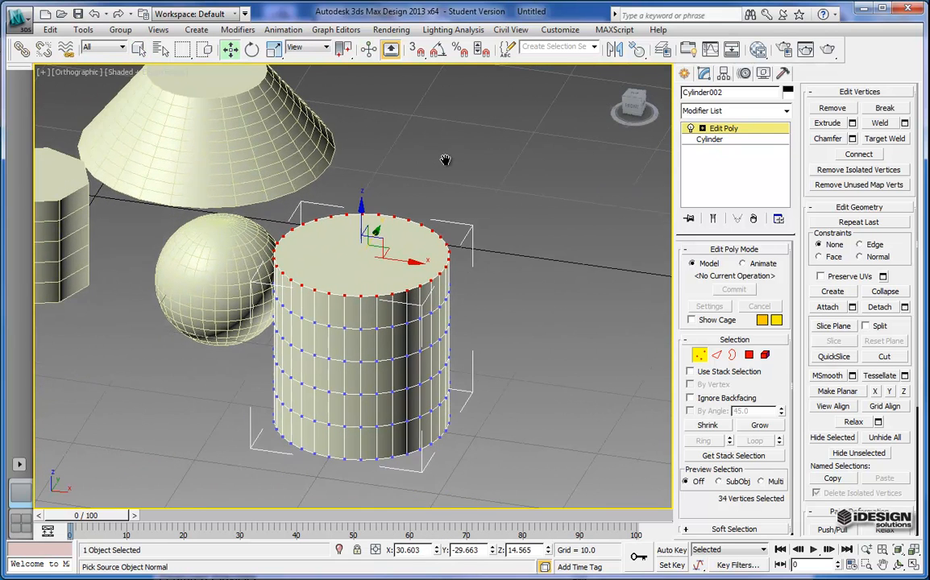
{"action": "left_click_drag", "start_coordinate": [405, 261], "coordinate": [443, 263]}
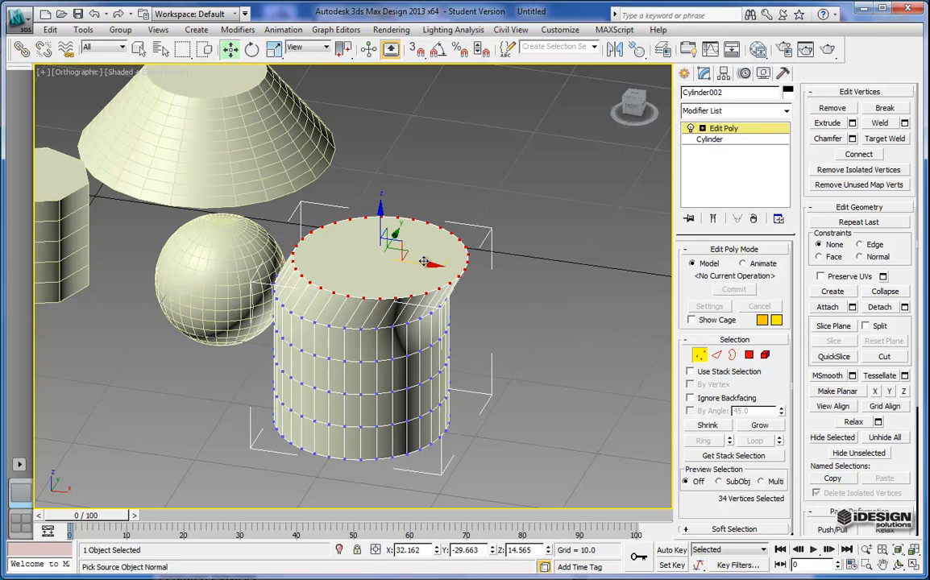
Select the entire second row of vertices from the top of the large cylinder in the right side view.
{"action": "mouse_move", "coordinate": [645, 111]}
{"action": "left_mouse_down"}
{"action": "mouse_move", "coordinate": [567, 100]}
{"action": "mouse_move", "coordinate": [642, 113]}
{"action": "left_mouse_up"}
{"action": "left_click", "coordinate": [641, 111]}
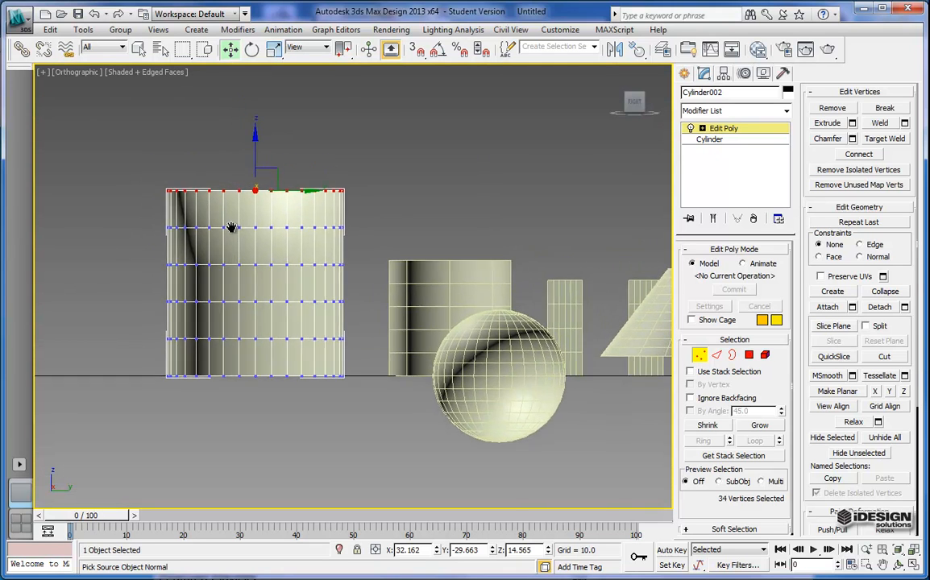
{"action": "scroll", "coordinate": [245, 231], "scroll_direction": "up", "scroll_amount": 3}
{"action": "left_click", "coordinate": [139, 203]}
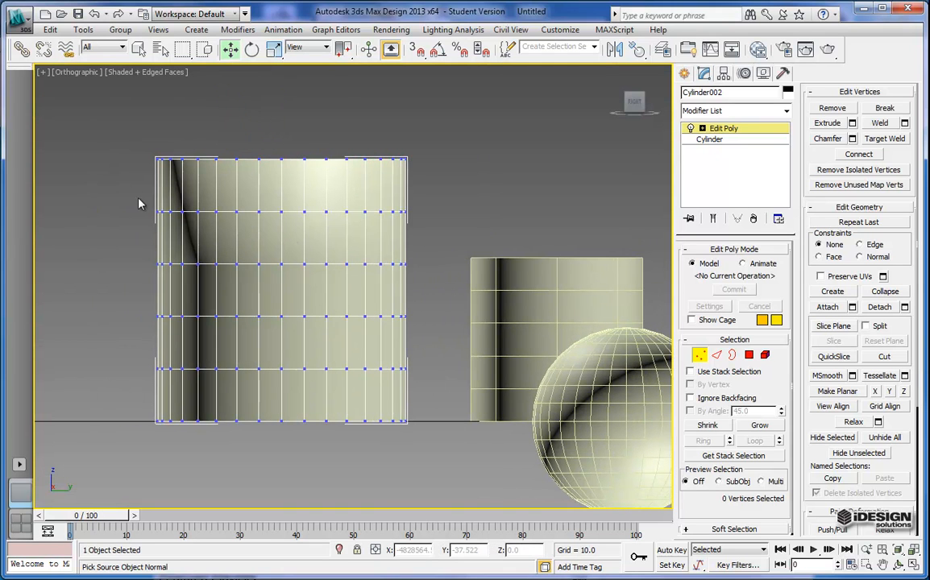
{"action": "left_click_drag", "start_coordinate": [173, 203], "coordinate": [415, 216]}
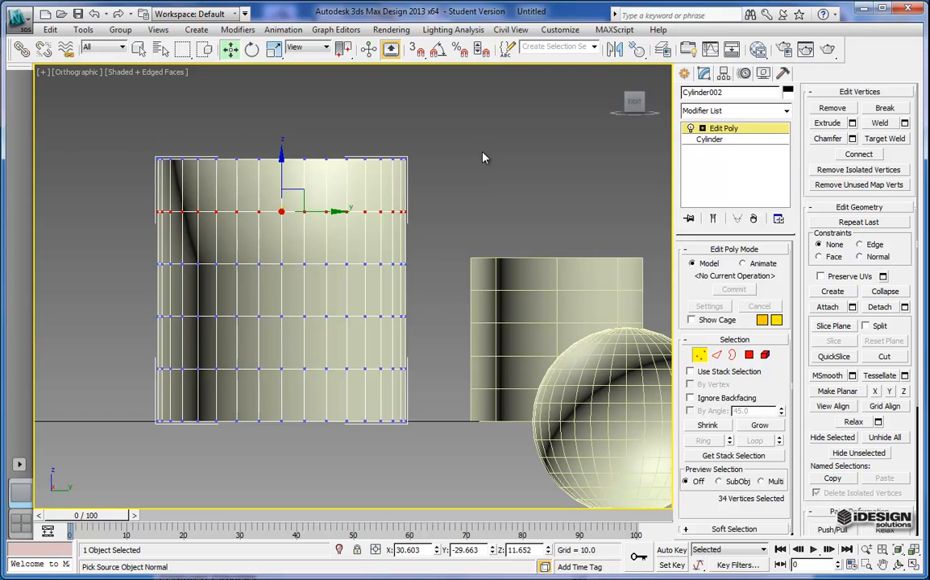
Move the selected second-row vertices of the large cylinder about 2.1 units in the negative Y direction.
{"action": "left_click", "coordinate": [628, 98]}
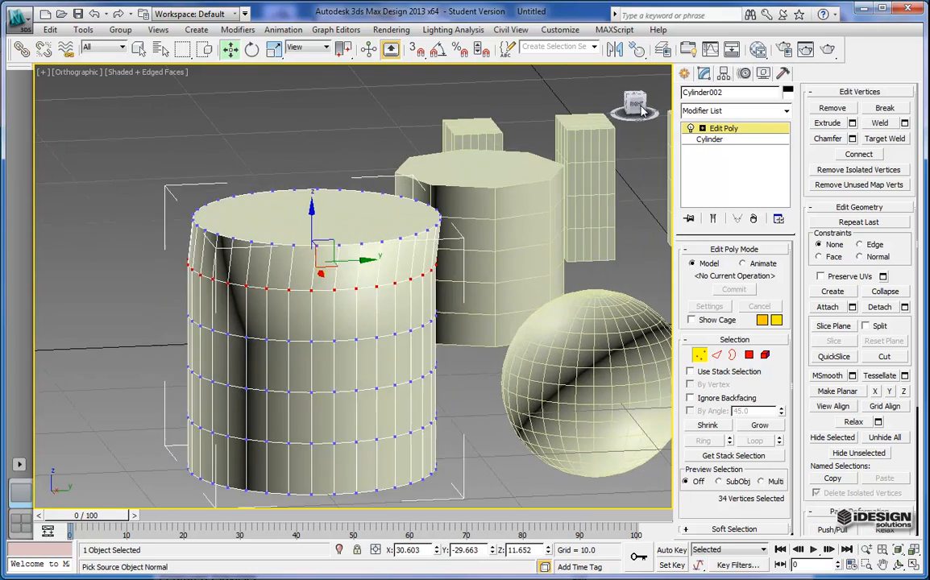
{"action": "left_click_drag", "start_coordinate": [494, 306], "coordinate": [461, 326]}
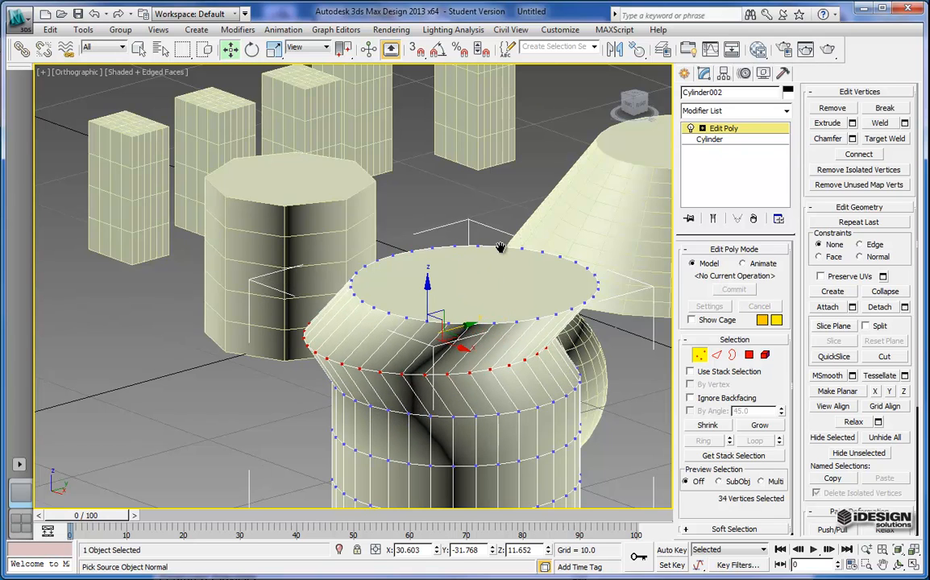
{"action": "middle_click_drag", "start_coordinate": [502, 251], "coordinate": [419, 143]}
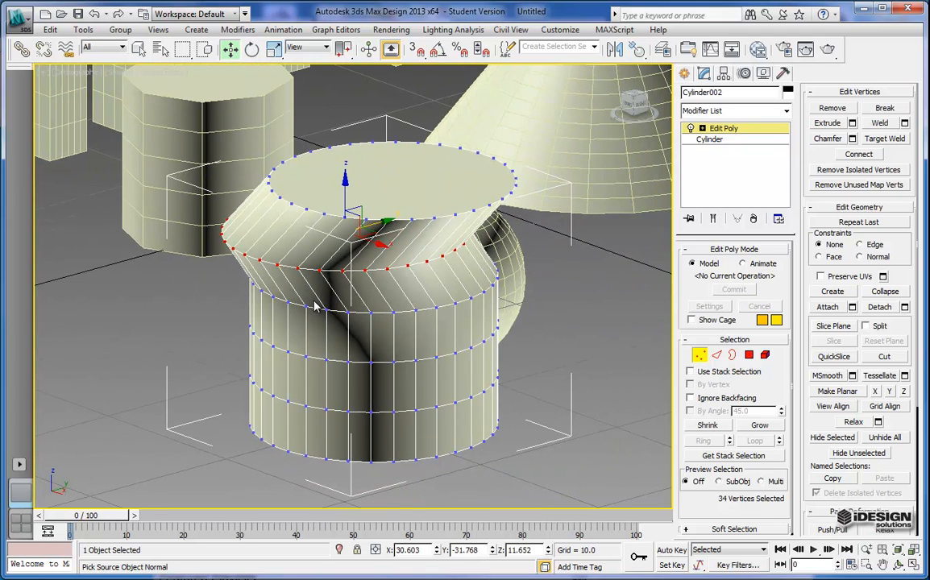
Select the third row of vertices from the top in the front view and move it about 1.4 units in positive X.
{"action": "left_click", "coordinate": [628, 106]}
{"action": "key", "text": "z"}
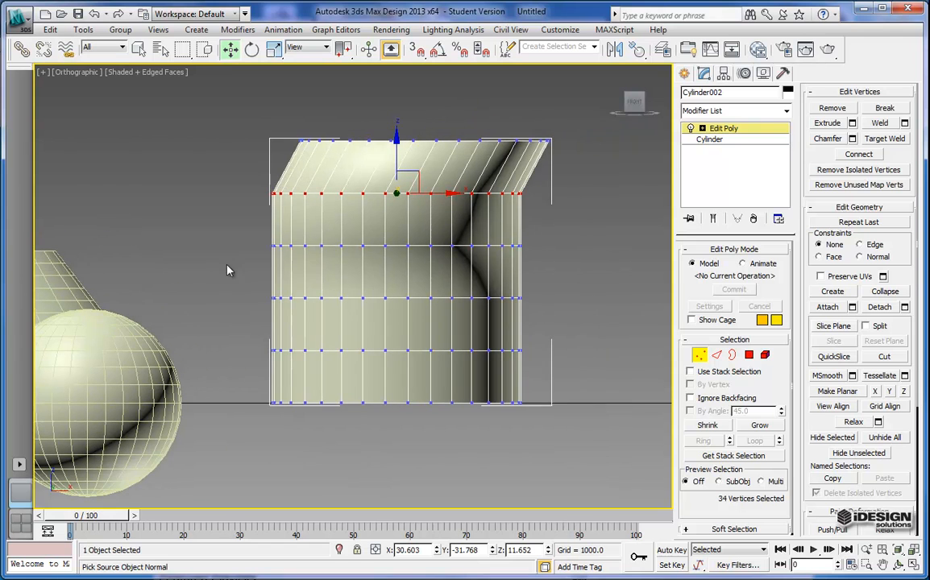
{"action": "left_click_drag", "start_coordinate": [240, 232], "coordinate": [514, 249]}
{"action": "left_click_drag", "start_coordinate": [566, 266], "coordinate": [565, 262]}
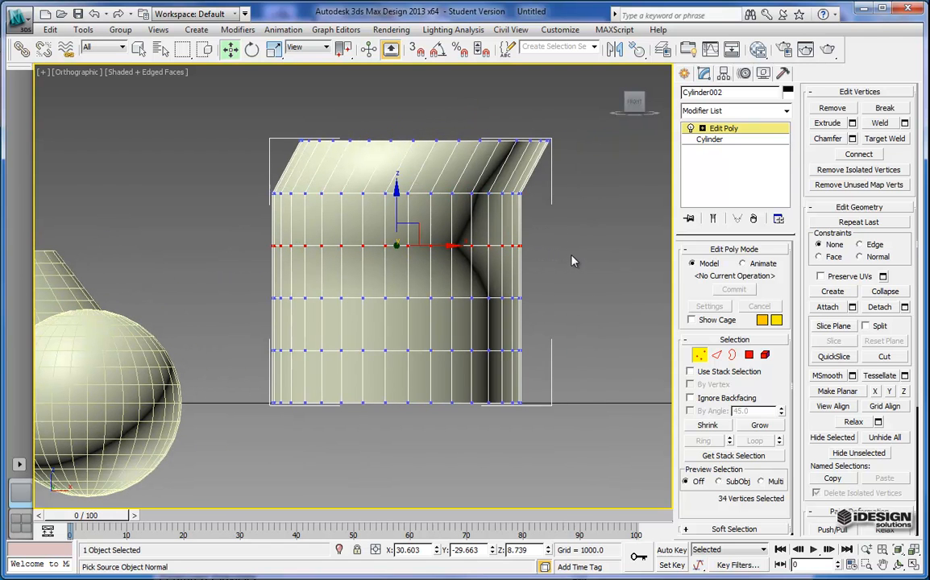
{"action": "left_click_drag", "start_coordinate": [439, 246], "coordinate": [465, 253]}
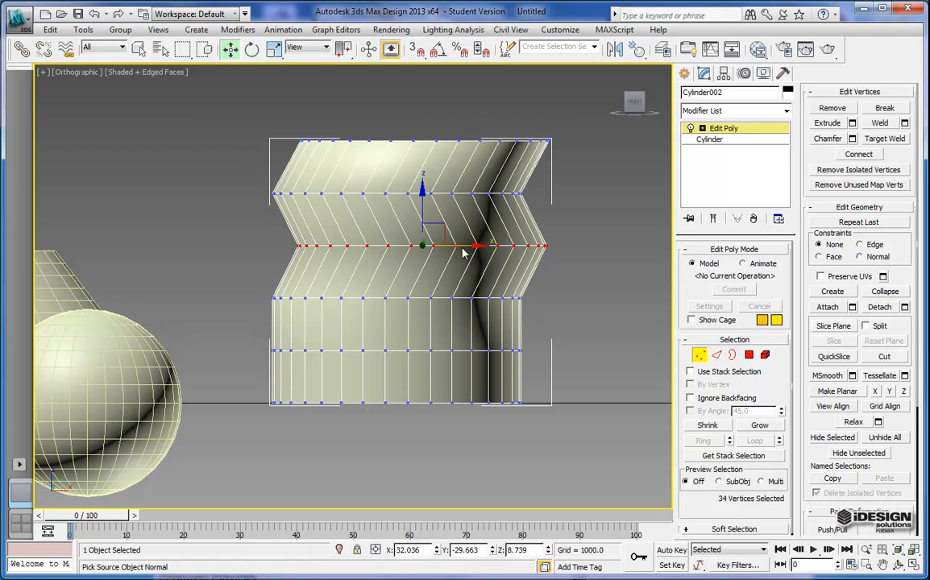
Switch the Edit Poly modifier to element editing and select the large cylinder as one whole element.
{"action": "left_click", "coordinate": [629, 112]}
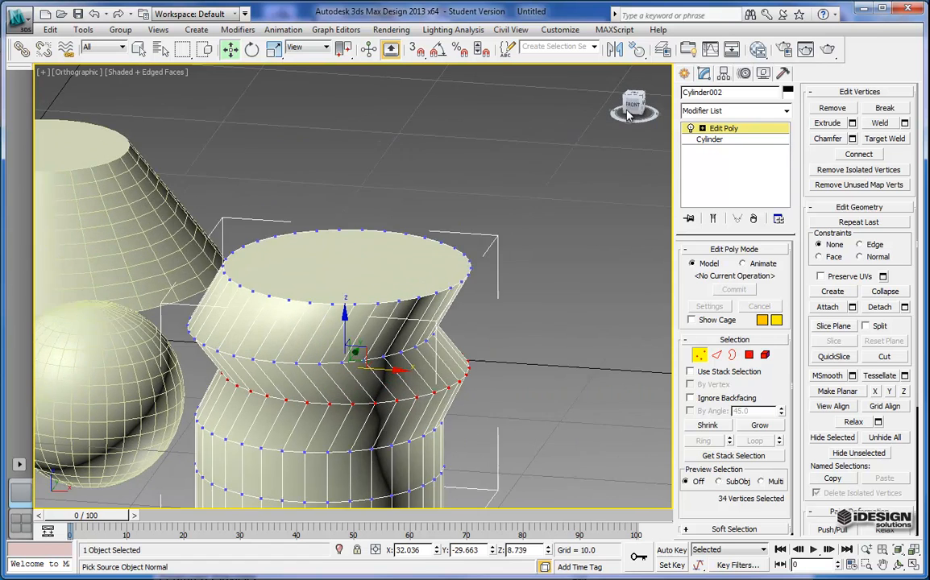
{"action": "left_click_drag", "start_coordinate": [629, 115], "coordinate": [623, 124]}
{"action": "middle_click_drag", "start_coordinate": [395, 301], "coordinate": [450, 169]}
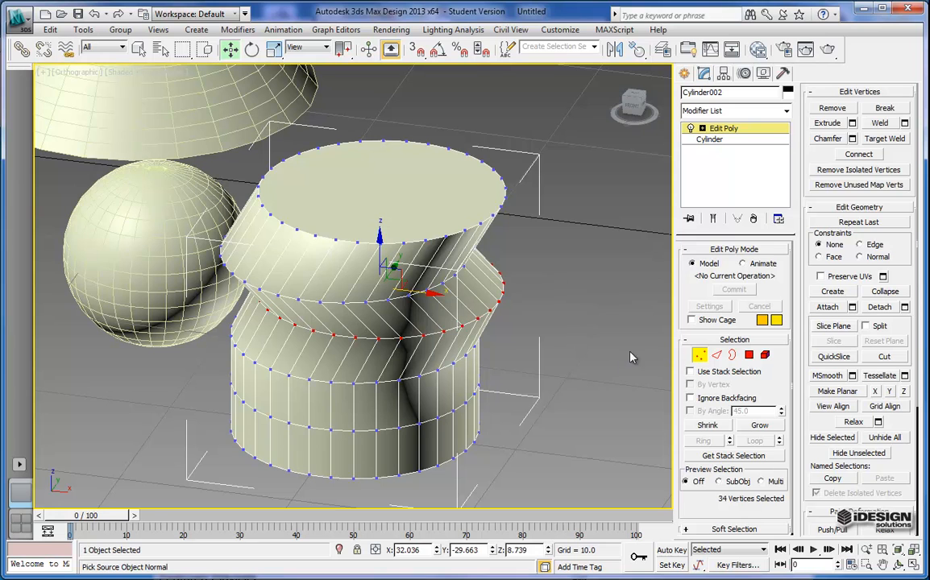
{"action": "left_click", "coordinate": [716, 355]}
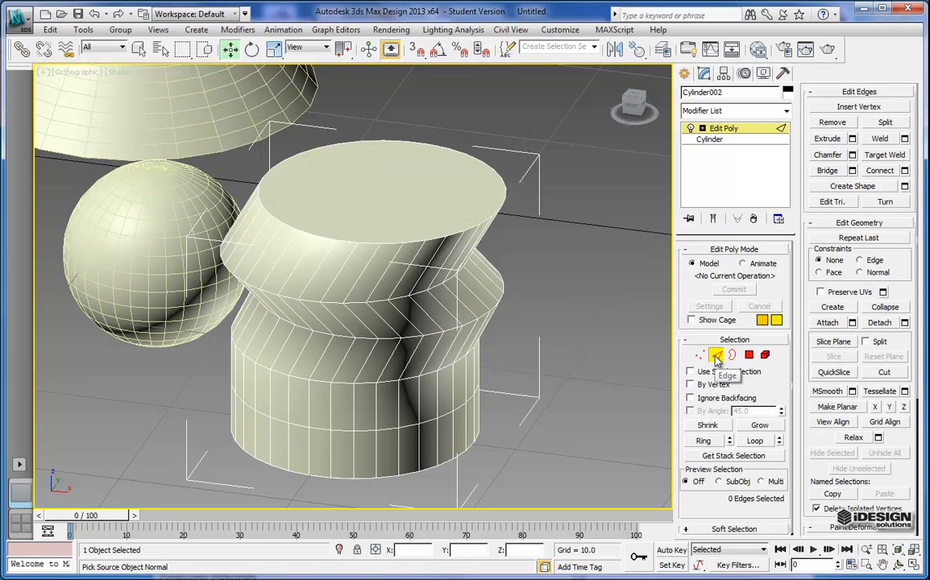
{"action": "left_click", "coordinate": [764, 355]}
{"action": "left_click", "coordinate": [383, 357]}
{"action": "middle_click_drag", "start_coordinate": [399, 297], "coordinate": [412, 260]}
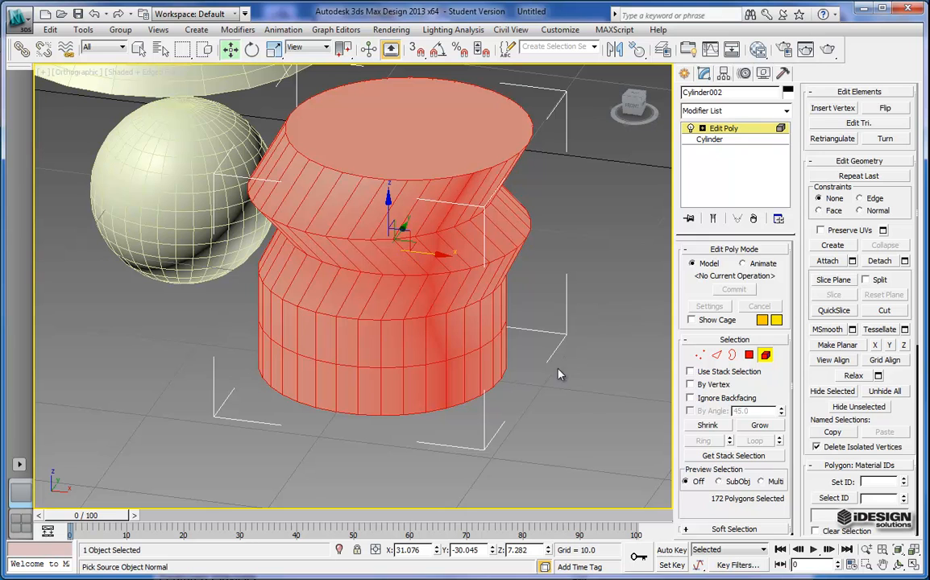
Switch to polygon editing and move one front polygon of the large cylinder's bottom row outward in the negative Y direction.
{"action": "left_click", "coordinate": [748, 355]}
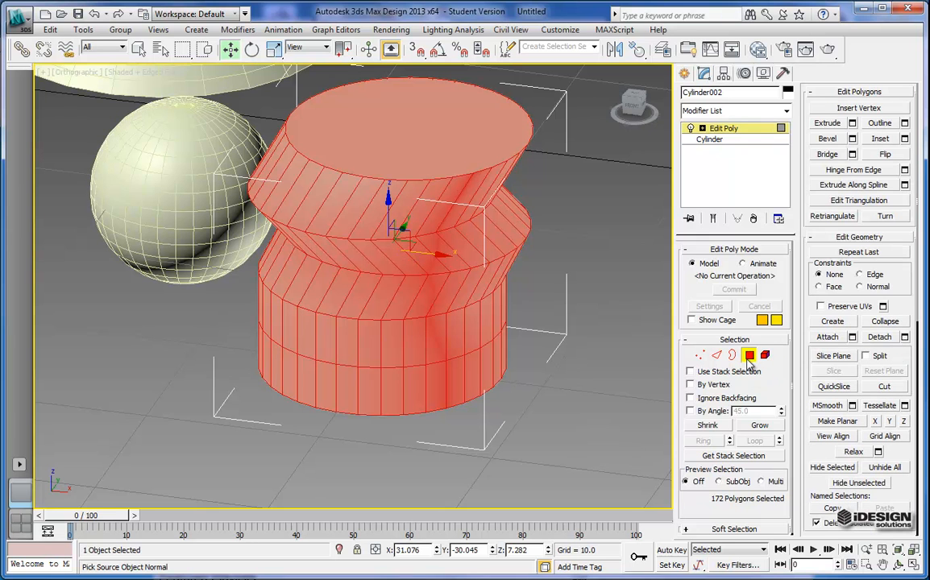
{"action": "left_click", "coordinate": [413, 391]}
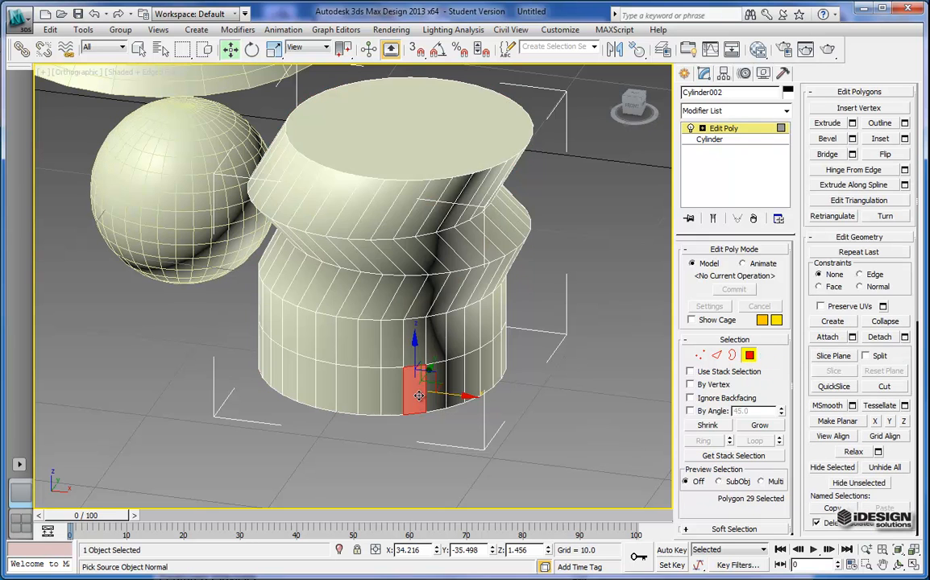
{"action": "left_click", "coordinate": [345, 393]}
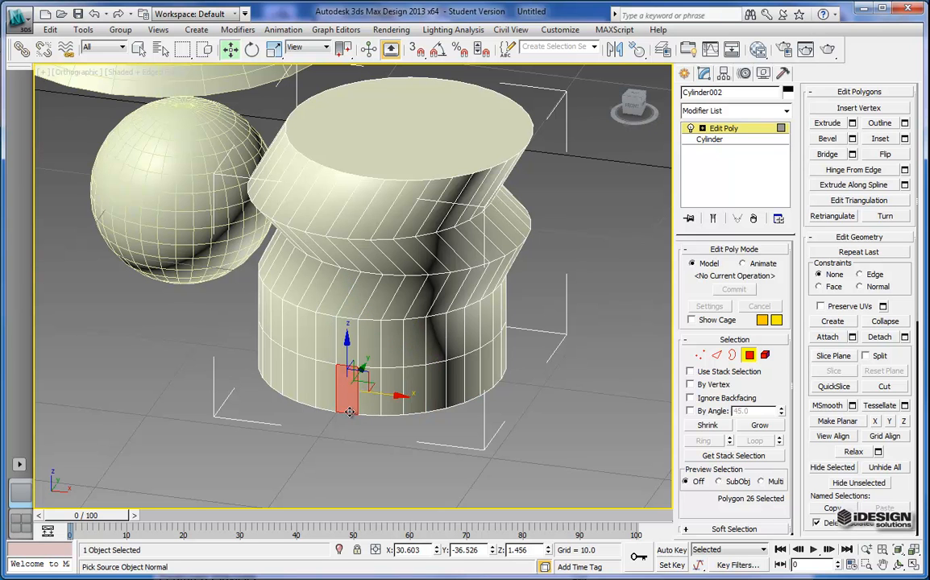
{"action": "left_click_drag", "start_coordinate": [357, 376], "coordinate": [347, 389]}
Move two more bottom-row polygons of the large cylinder outward, one on the positive X side and one on the negative X side.
{"action": "middle_click_drag", "start_coordinate": [450, 410], "coordinate": [376, 422]}
{"action": "left_click", "coordinate": [407, 383]}
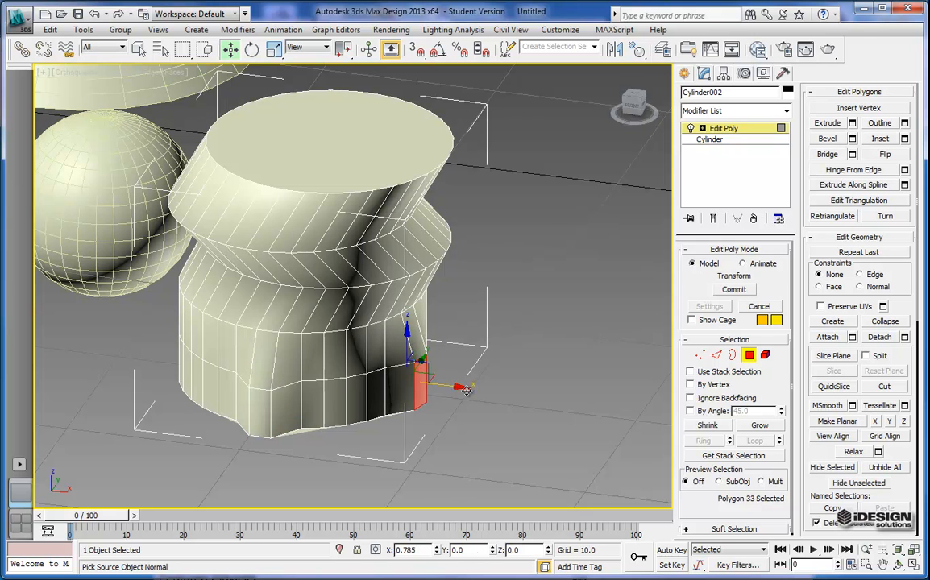
{"action": "middle_click_drag", "start_coordinate": [342, 424], "coordinate": [427, 430]}
{"action": "left_click", "coordinate": [283, 368]}
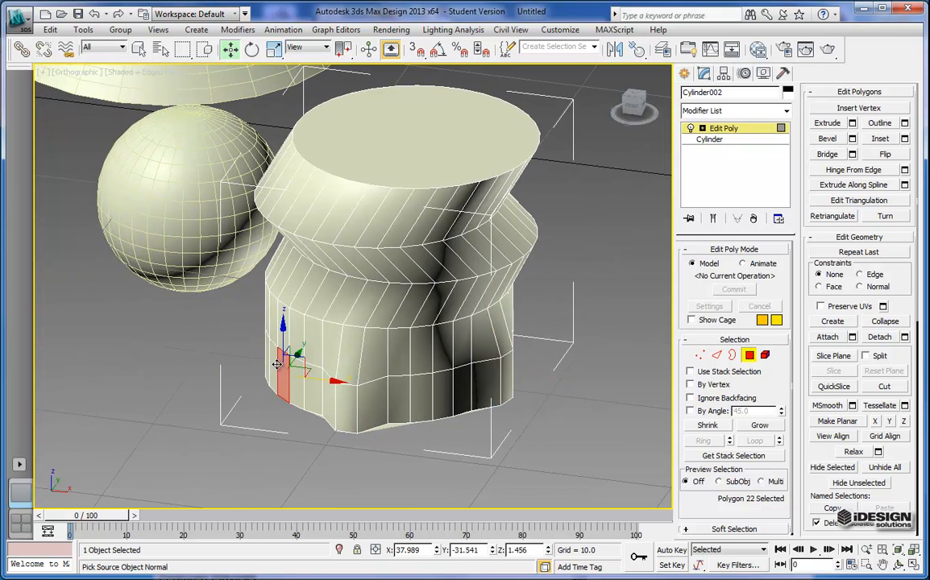
{"action": "left_click_drag", "start_coordinate": [292, 364], "coordinate": [278, 369]}
Move one polygon in the second row from the bottom, on the large cylinder's other side, outward in negative X.
{"action": "left_click", "coordinate": [633, 98]}
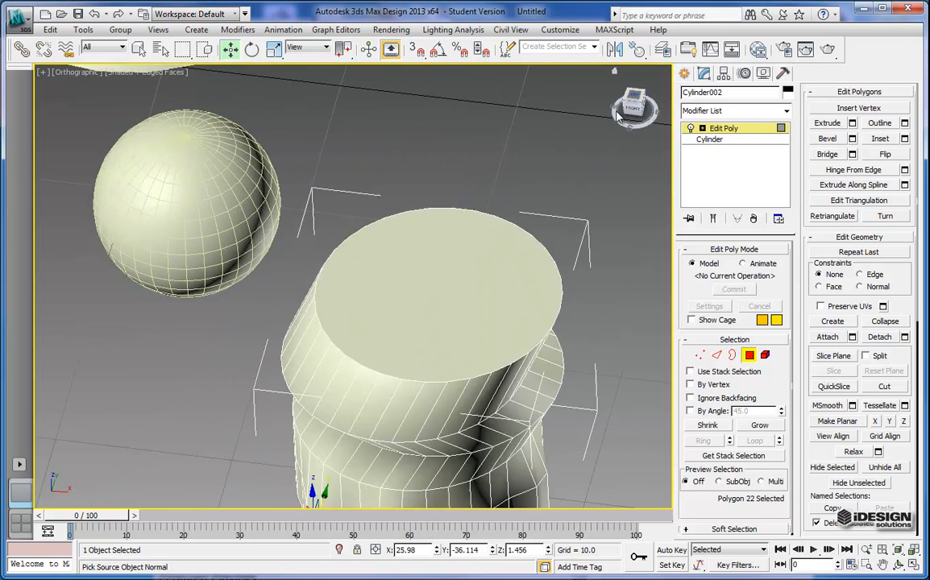
{"action": "middle_click_drag", "start_coordinate": [337, 173], "coordinate": [314, 117]}
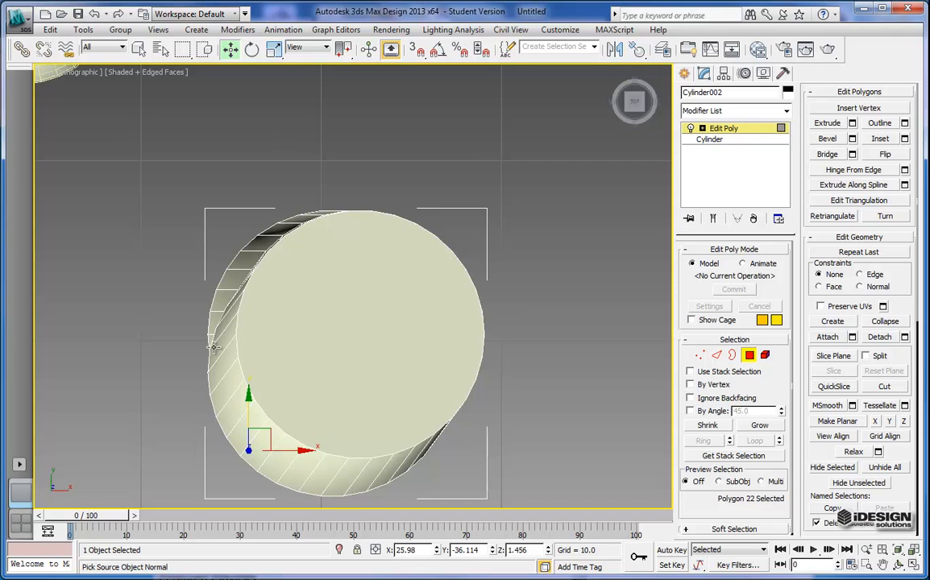
{"action": "middle_click_drag", "start_coordinate": [214, 348], "coordinate": [209, 317]}
{"action": "left_click_drag", "start_coordinate": [628, 111], "coordinate": [61, 498]}
{"action": "middle_click_drag", "start_coordinate": [353, 276], "coordinate": [338, 366]}
{"action": "scroll", "coordinate": [339, 365], "scroll_direction": "down", "scroll_amount": 2}
{"action": "middle_click_drag", "start_coordinate": [260, 373], "coordinate": [343, 367]}
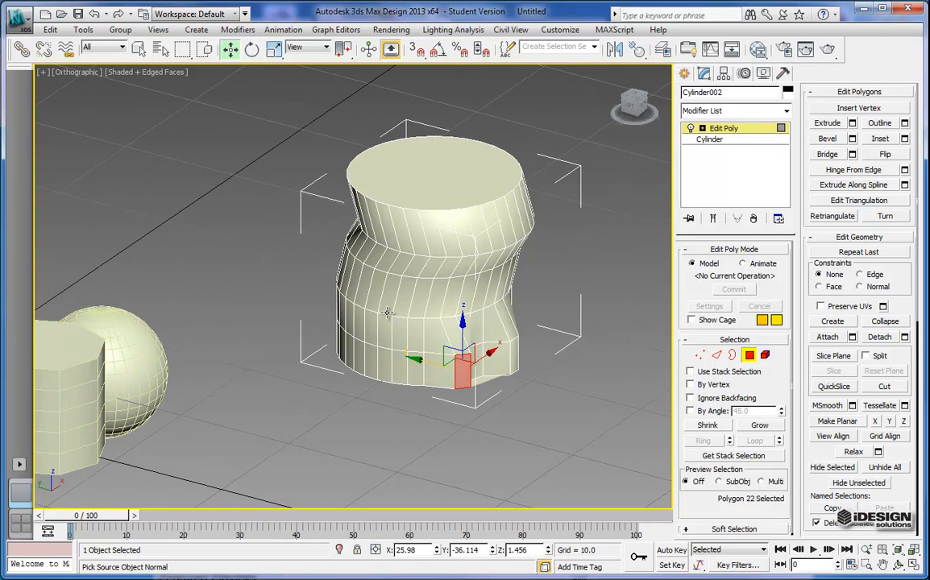
{"action": "left_click", "coordinate": [397, 341]}
{"action": "left_click_drag", "start_coordinate": [416, 324], "coordinate": [406, 329]}
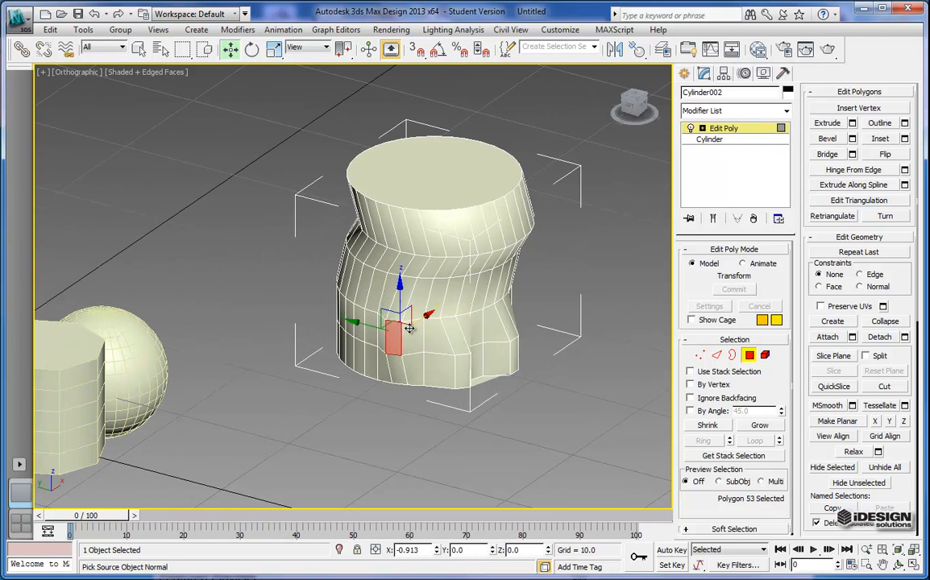
Return to the base Cylinder parameters beneath the Edit Poly modifier, accept the topology change and set the sides to 16.
{"action": "left_click", "coordinate": [710, 140]}
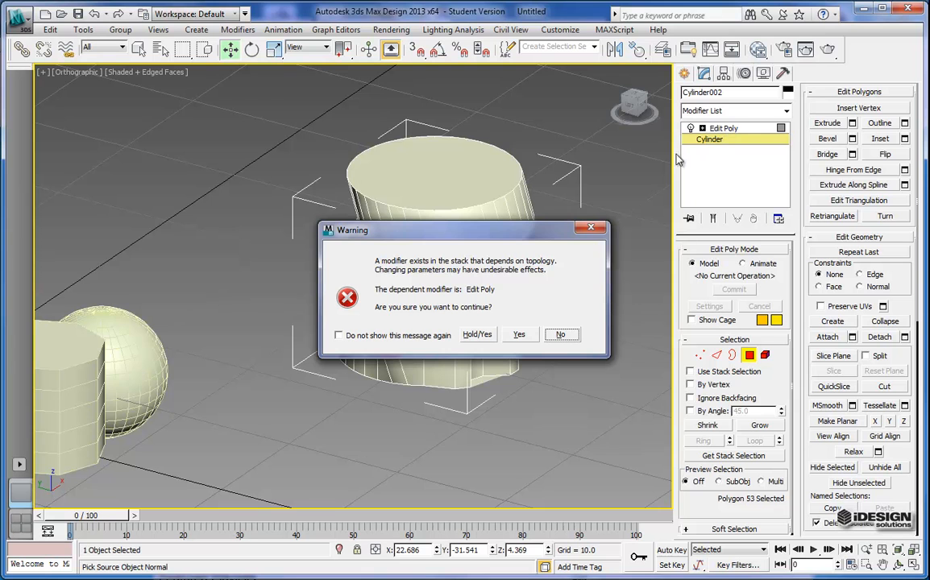
{"action": "left_click", "coordinate": [519, 334]}
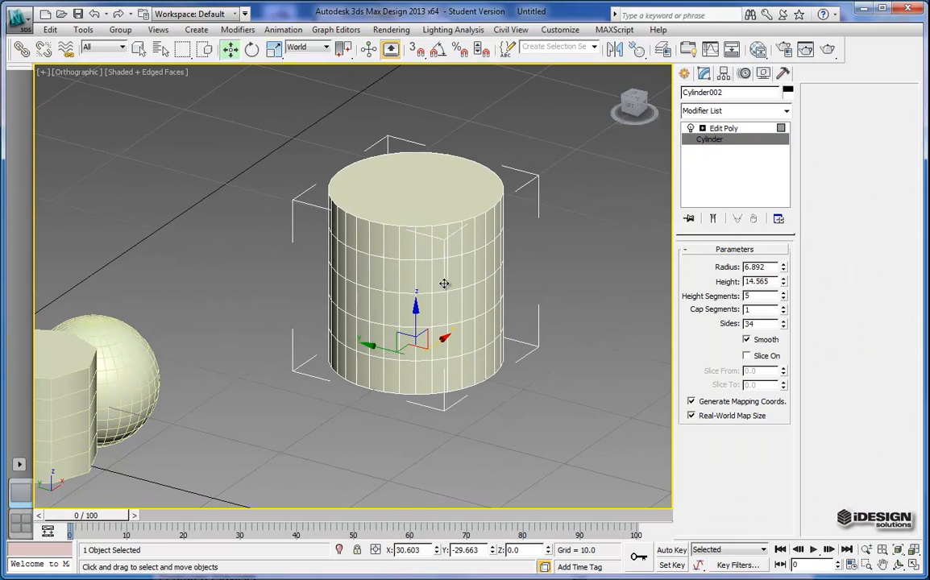
{"action": "left_click_drag", "start_coordinate": [782, 327], "coordinate": [805, 444]}
{"action": "left_click", "coordinate": [782, 327]}
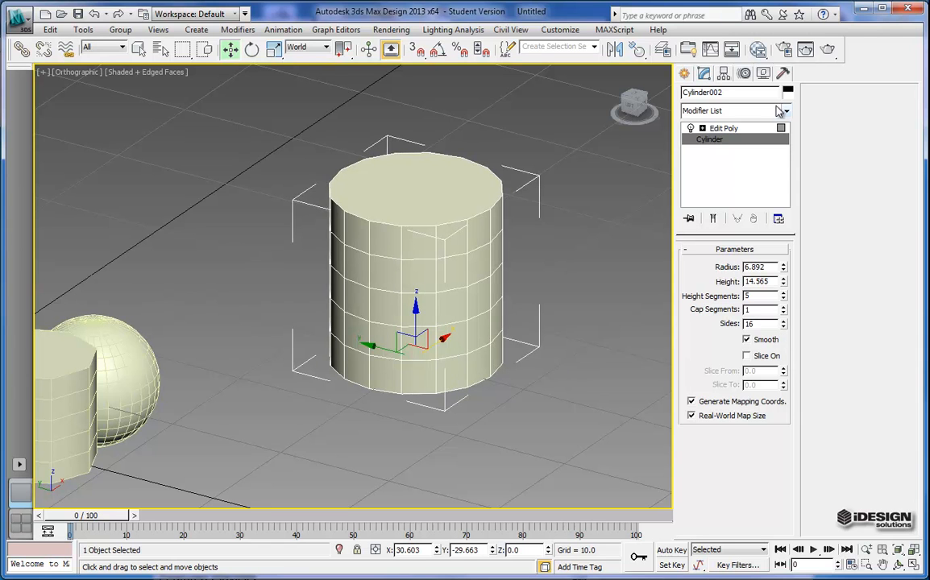
Return to the Edit Poly modifier and move a bottom-row polygon outward about 2.8 units in X and 1.6 units in Y.
{"action": "left_click", "coordinate": [735, 130]}
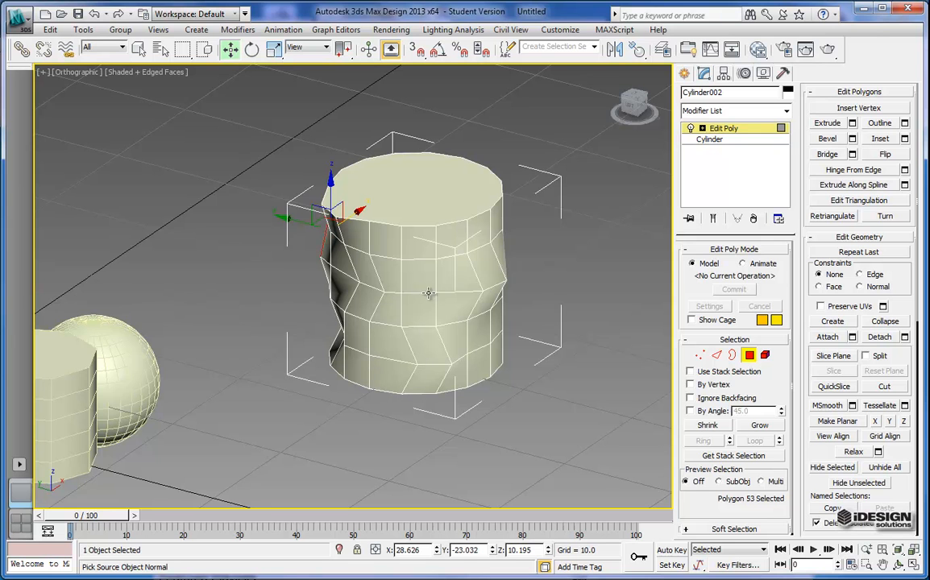
{"action": "left_click_drag", "start_coordinate": [630, 101], "coordinate": [400, 105]}
{"action": "left_click", "coordinate": [381, 356]}
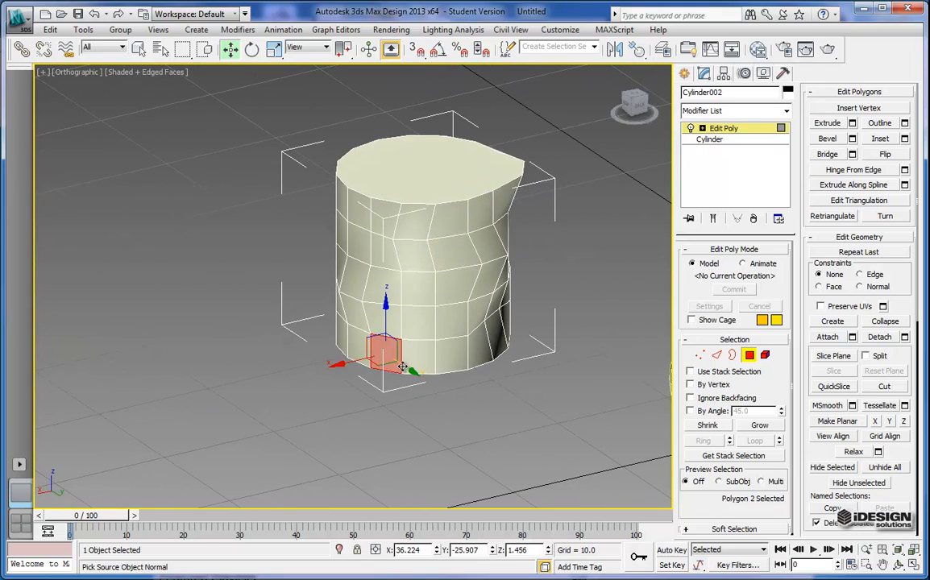
{"action": "left_click_drag", "start_coordinate": [378, 364], "coordinate": [360, 371]}
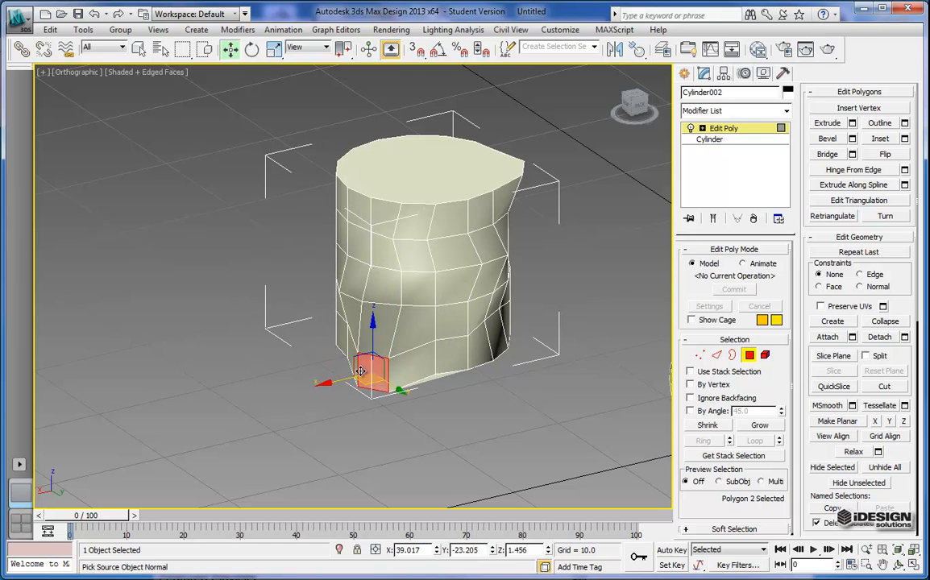
{"action": "left_click_drag", "start_coordinate": [635, 106], "coordinate": [489, 167]}
{"action": "left_click_drag", "start_coordinate": [532, 355], "coordinate": [411, 345]}
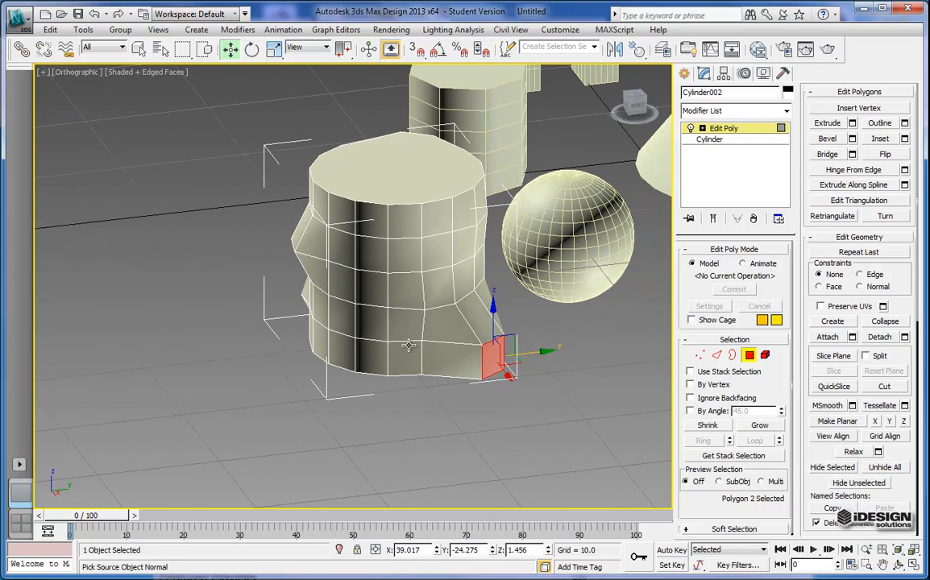
Switch to edge editing and move a front side edge and the front top-rim edge of the large cylinder in positive X.
{"action": "middle_click_drag", "start_coordinate": [438, 337], "coordinate": [357, 376]}
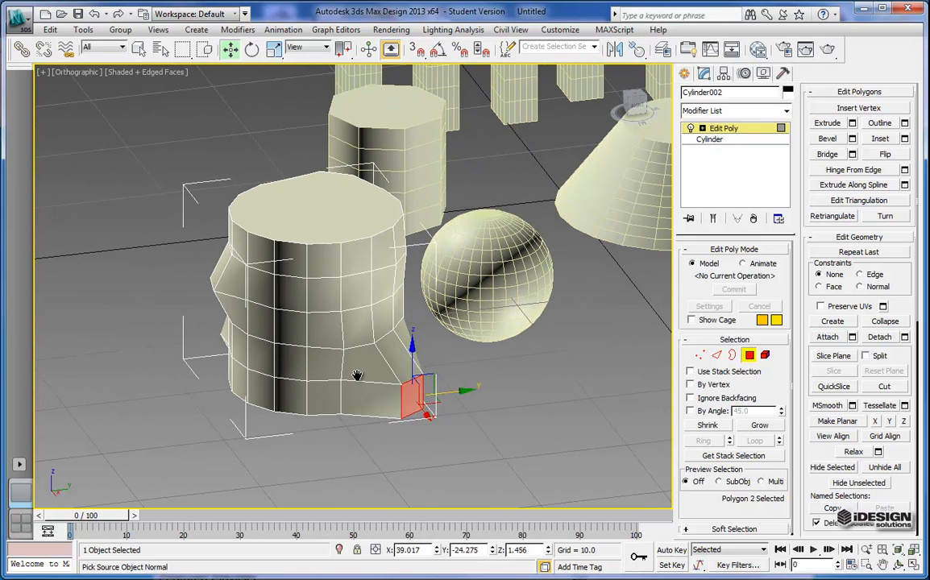
{"action": "left_click", "coordinate": [717, 356]}
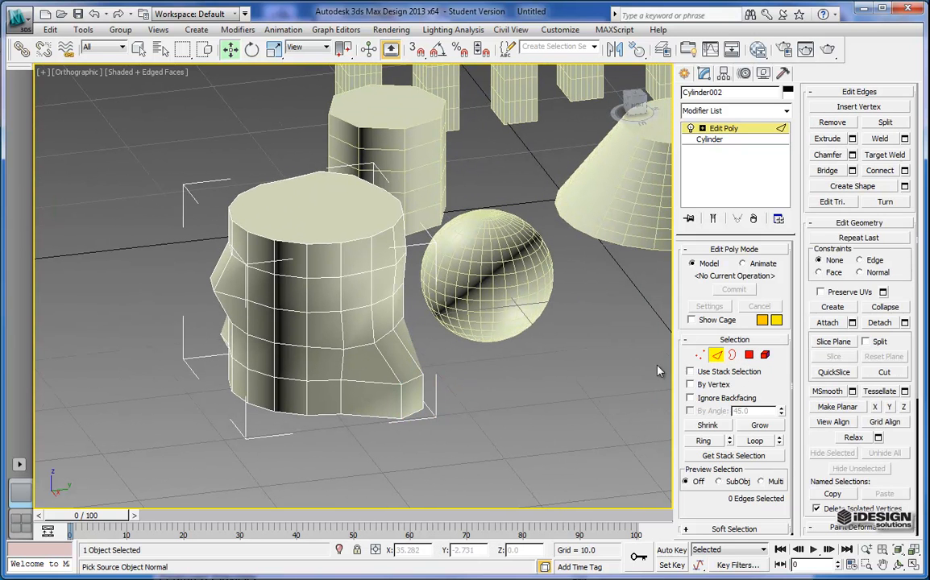
{"action": "left_click", "coordinate": [326, 346]}
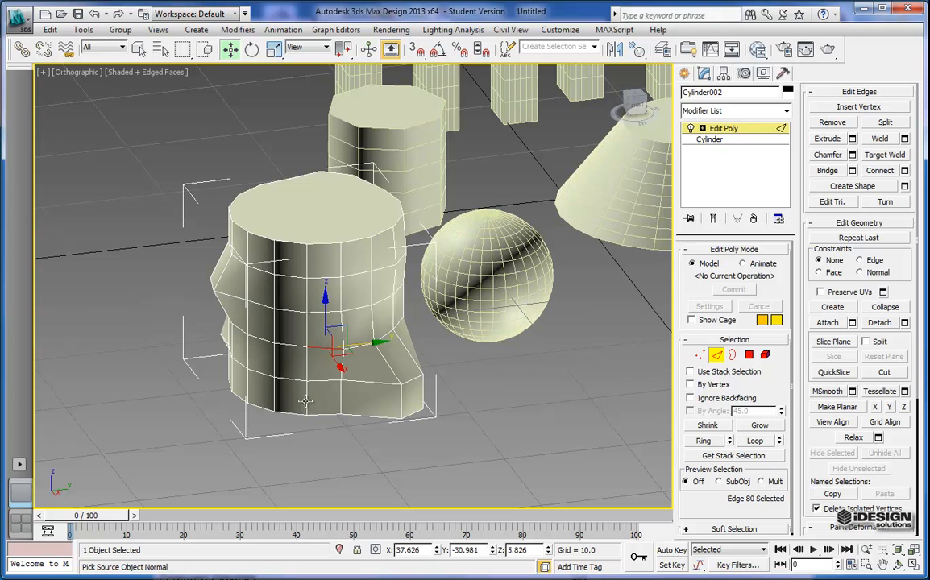
{"action": "left_click_drag", "start_coordinate": [337, 361], "coordinate": [341, 366]}
{"action": "left_click", "coordinate": [326, 245]}
{"action": "left_click_drag", "start_coordinate": [335, 258], "coordinate": [342, 271]}
Move the far top-rim edge about 2.4 units in negative X and a side rim edge outward in negative Y.
{"action": "left_click", "coordinate": [285, 174]}
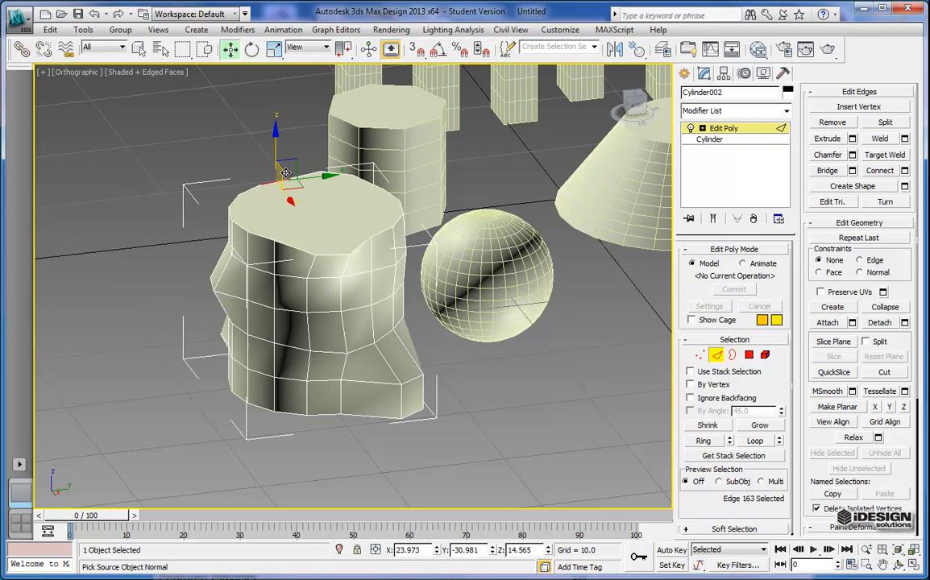
{"action": "left_click_drag", "start_coordinate": [291, 201], "coordinate": [283, 189]}
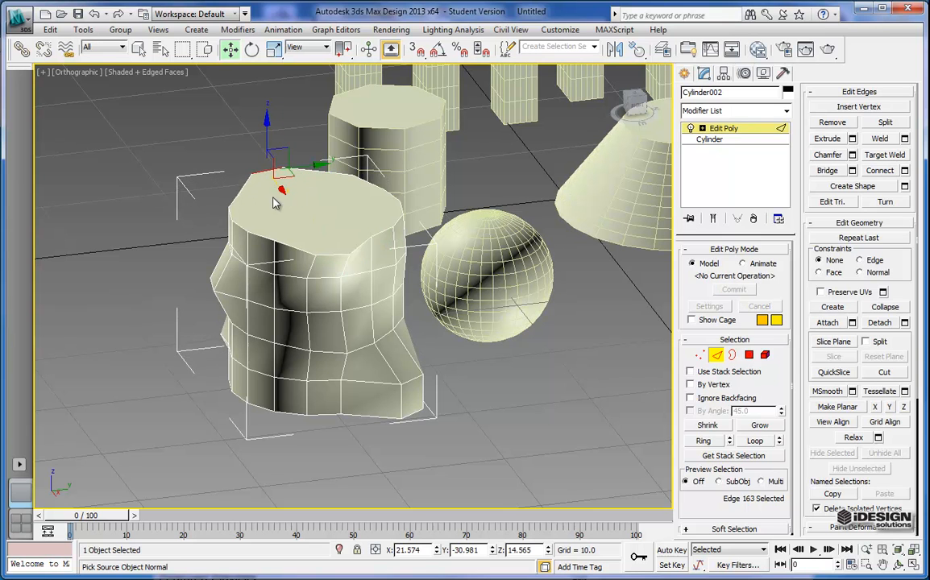
{"action": "left_click", "coordinate": [239, 225]}
{"action": "left_click_drag", "start_coordinate": [250, 260], "coordinate": [233, 262]}
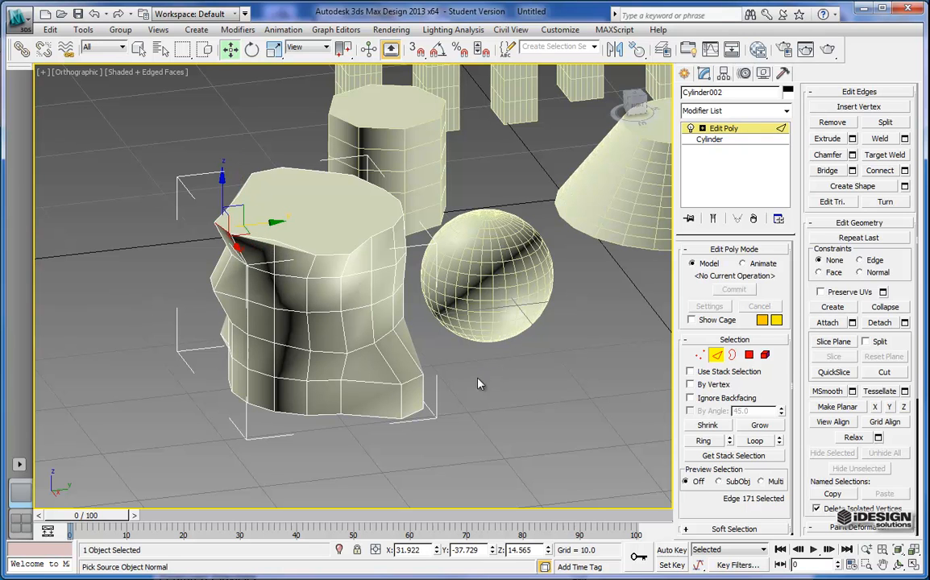
Switch to polygon editing, select the top cap polygon of the large cylinder and extrude it to a height of 3.308.
{"action": "left_click", "coordinate": [478, 385]}
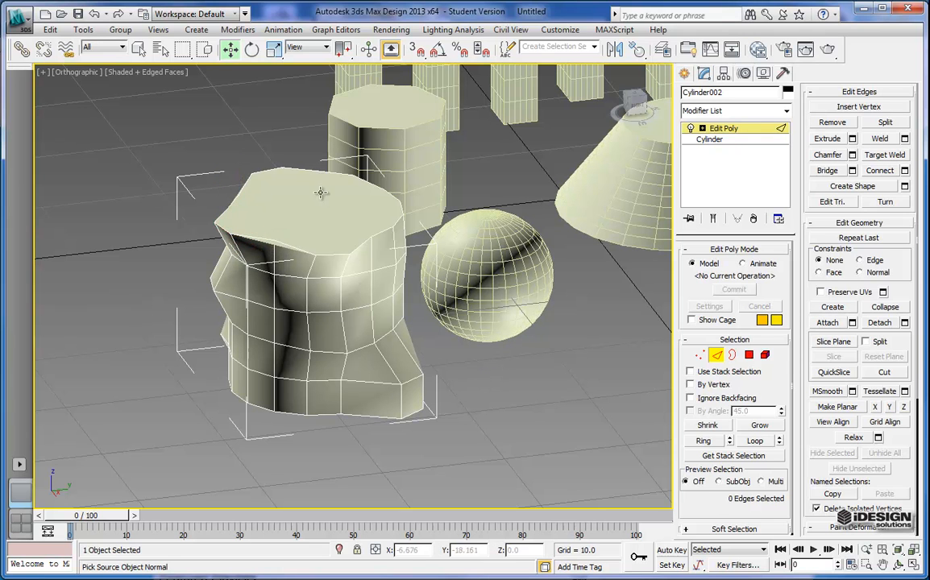
{"action": "left_click", "coordinate": [749, 355]}
{"action": "left_click", "coordinate": [282, 250]}
{"action": "middle_click_drag", "start_coordinate": [305, 231], "coordinate": [270, 255]}
{"action": "left_click_drag", "start_coordinate": [636, 98], "coordinate": [494, 115]}
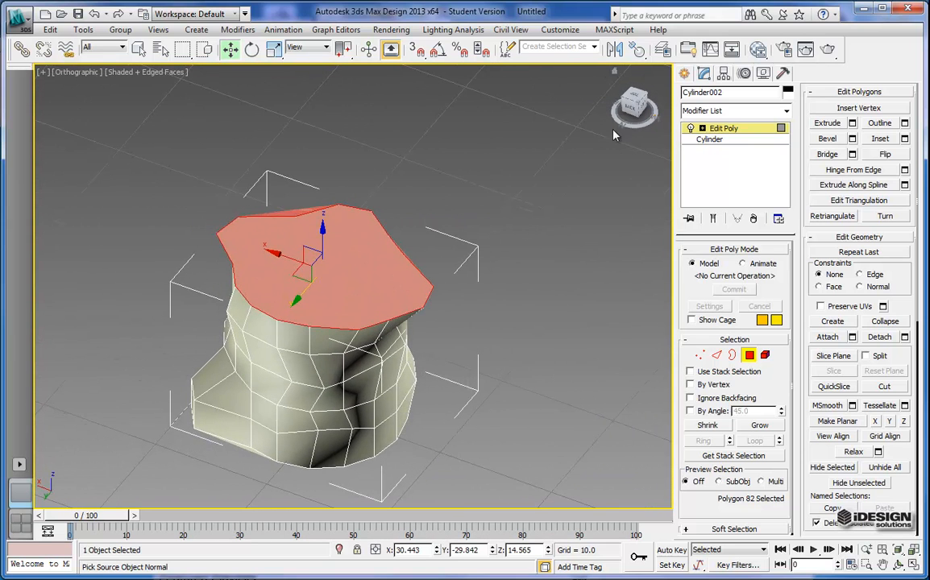
{"action": "left_click", "coordinate": [828, 124]}
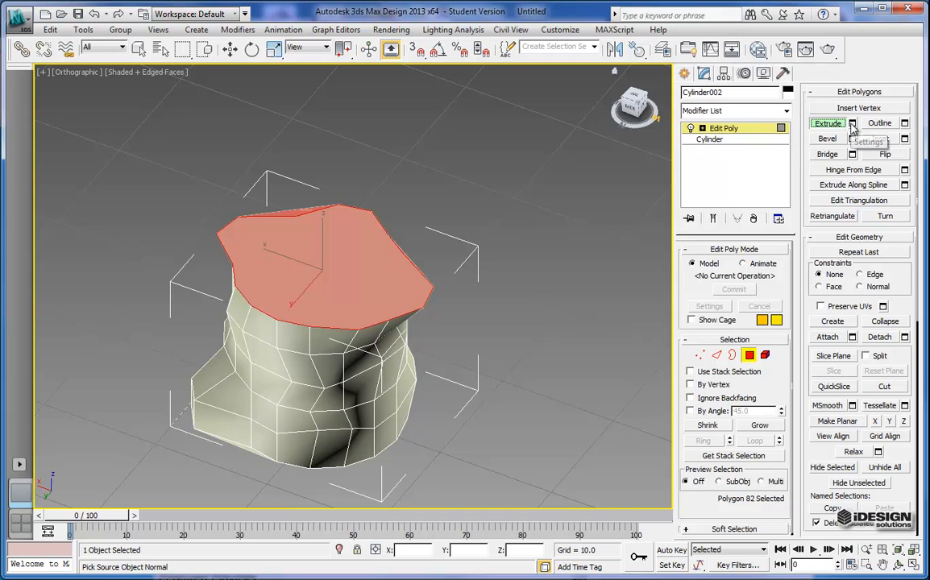
{"action": "left_click", "coordinate": [852, 125]}
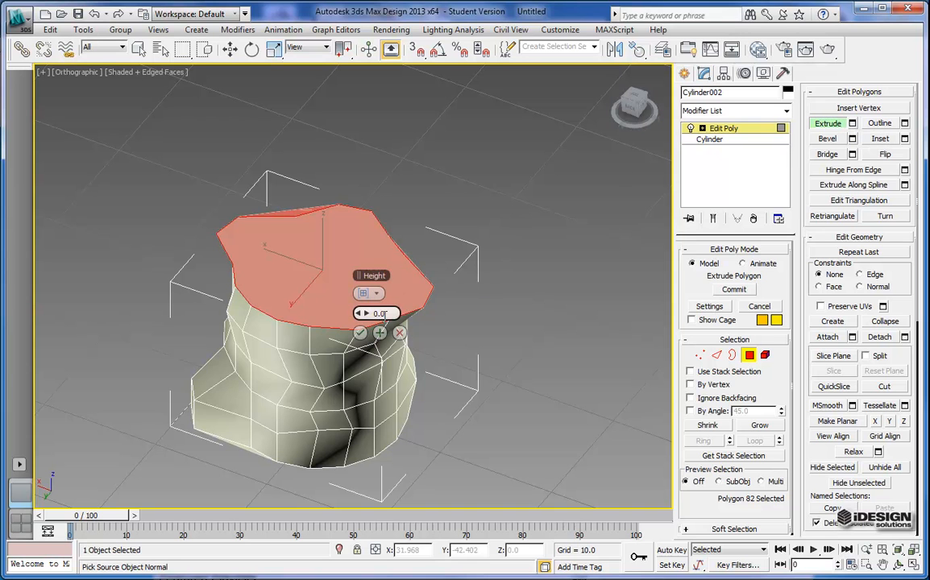
{"action": "left_click_drag", "start_coordinate": [369, 316], "coordinate": [399, 289]}
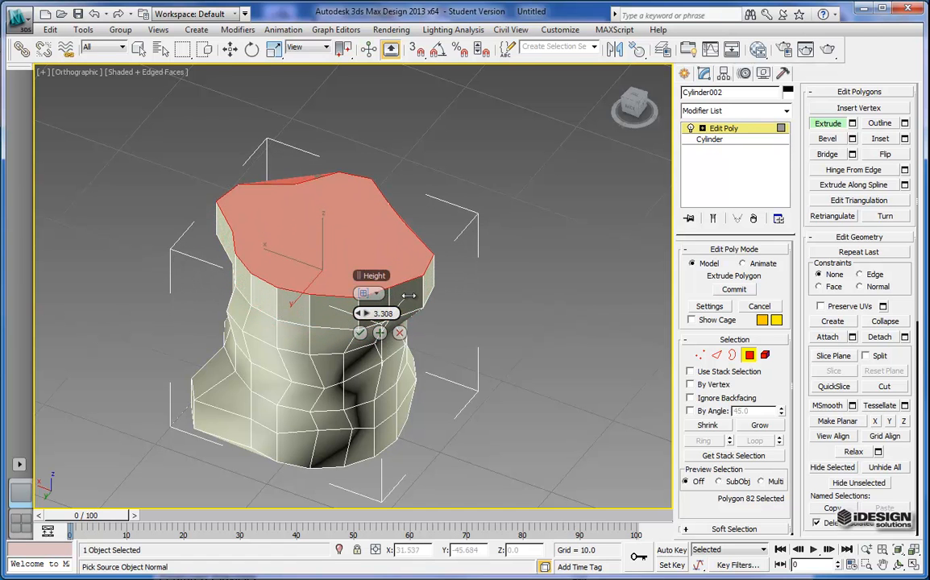
{"action": "left_click", "coordinate": [361, 335]}
{"action": "middle_click_drag", "start_coordinate": [312, 227], "coordinate": [346, 200], "text": "alt"}
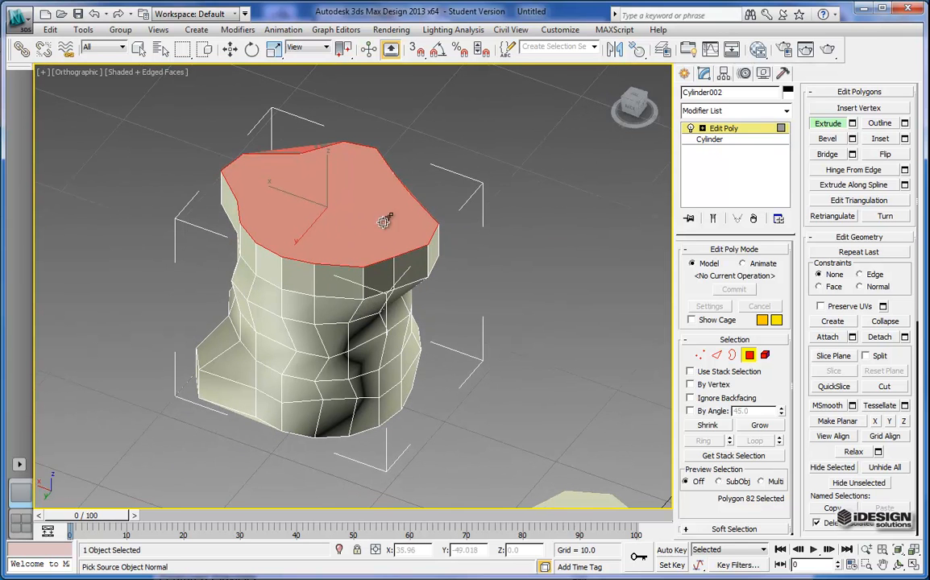
Bevel the top cap polygon with a height of 1.654 and an outline of -1.334.
{"action": "left_click_drag", "start_coordinate": [638, 104], "coordinate": [516, 98]}
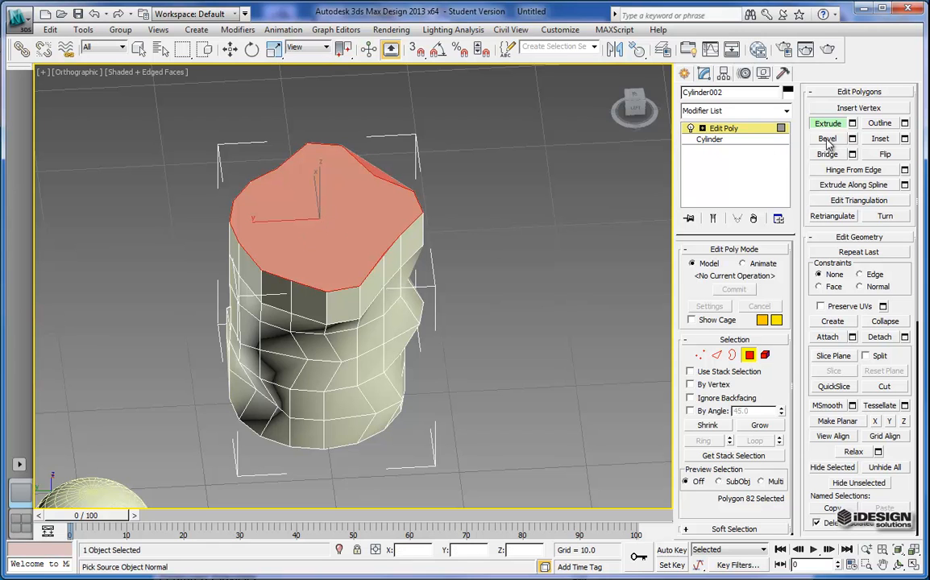
{"action": "left_click", "coordinate": [852, 139]}
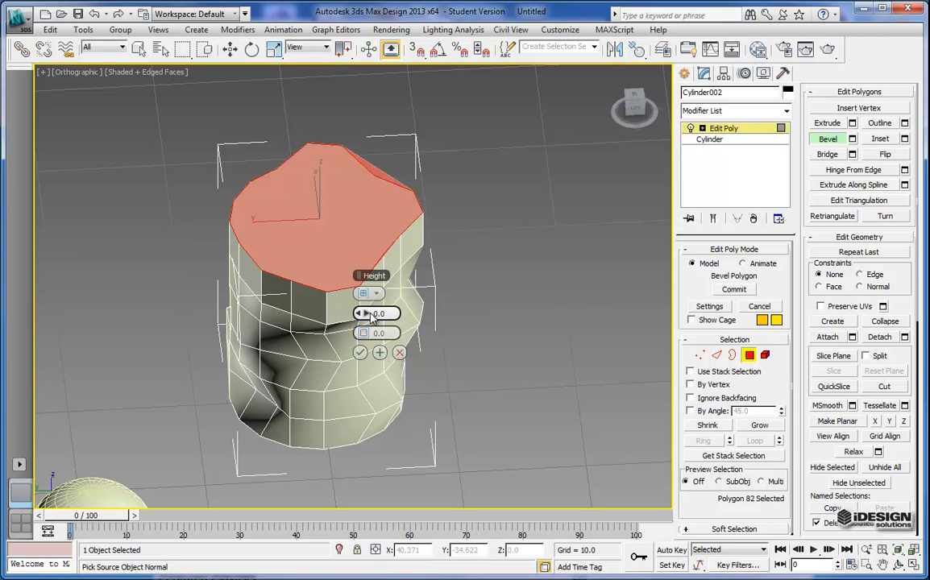
{"action": "left_click_drag", "start_coordinate": [369, 316], "coordinate": [346, 332]}
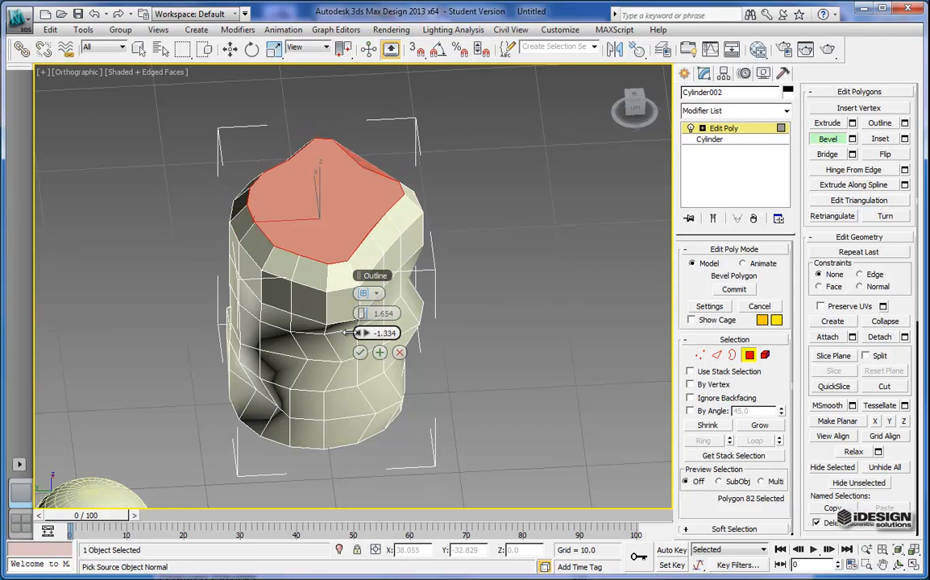
{"action": "left_click", "coordinate": [360, 352]}
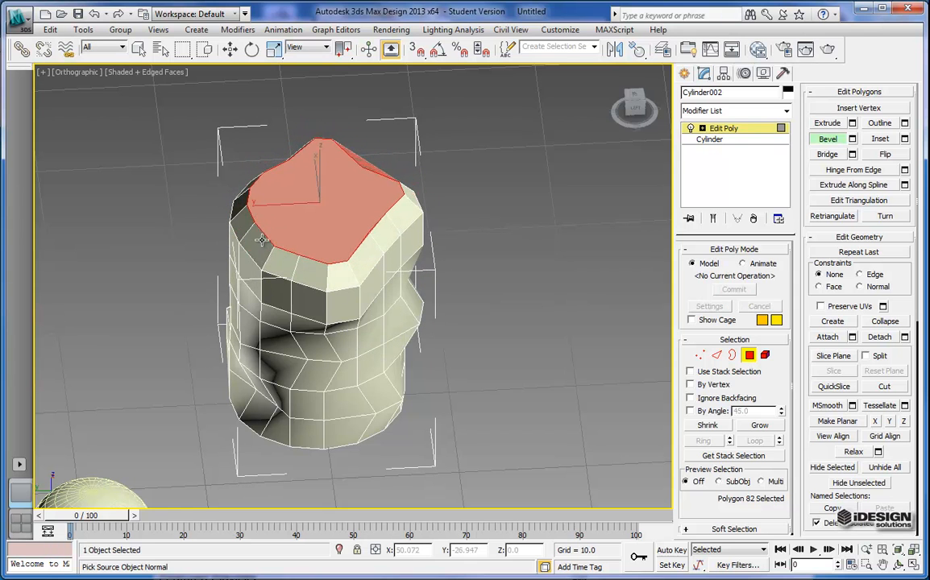
Extrude the beveled top polygon inward with a height of -1.409.
{"action": "scroll", "coordinate": [276, 249], "scroll_direction": "up", "scroll_amount": 2}
{"action": "middle_click_drag", "start_coordinate": [277, 251], "coordinate": [290, 305]}
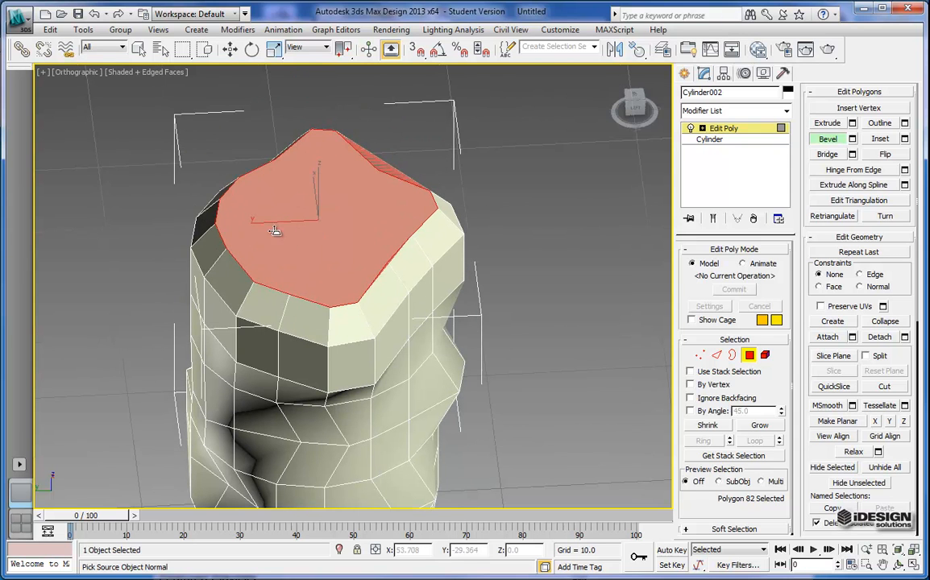
{"action": "left_click", "coordinate": [852, 122]}
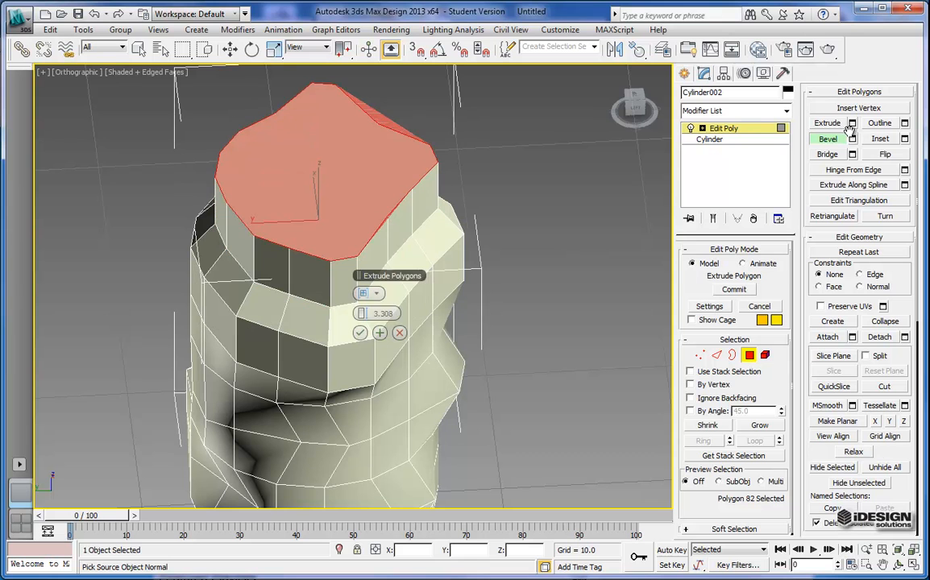
{"action": "left_click_drag", "start_coordinate": [361, 315], "coordinate": [270, 307]}
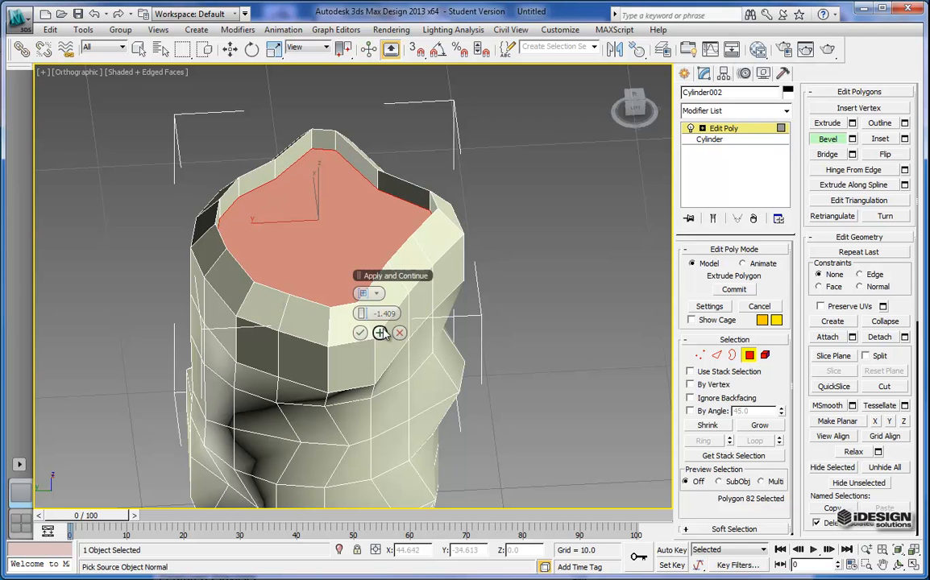
{"action": "left_click", "coordinate": [381, 333]}
{"action": "middle_click_drag", "start_coordinate": [578, 99], "coordinate": [612, 114], "text": "alt"}
{"action": "left_click_drag", "start_coordinate": [610, 111], "coordinate": [346, 94]}
{"action": "middle_click_drag", "start_coordinate": [489, 301], "coordinate": [495, 283]}
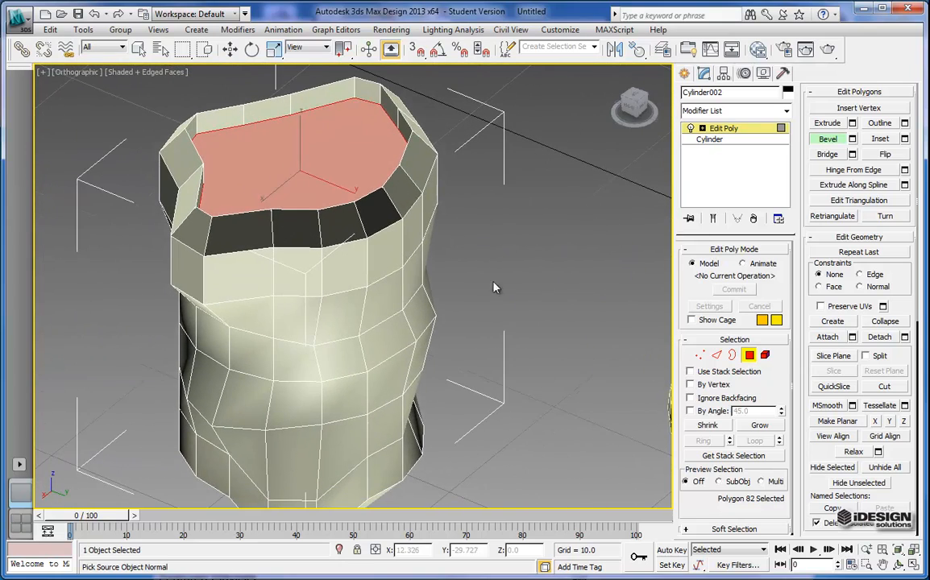
Leave polygon editing and turn off the edged-faces display to view the recessed cylinder as plain shaded.
{"action": "left_click", "coordinate": [749, 357]}
{"action": "mouse_move", "coordinate": [259, 314]}
{"action": "middle_mouse_down"}
{"action": "mouse_move", "coordinate": [290, 347]}
{"action": "mouse_move", "coordinate": [306, 346]}
{"action": "mouse_move", "coordinate": [272, 295]}
{"action": "middle_mouse_up"}
{"action": "scroll", "coordinate": [280, 293], "scroll_direction": "down", "scroll_amount": 3}
{"action": "key", "text": "F4"}
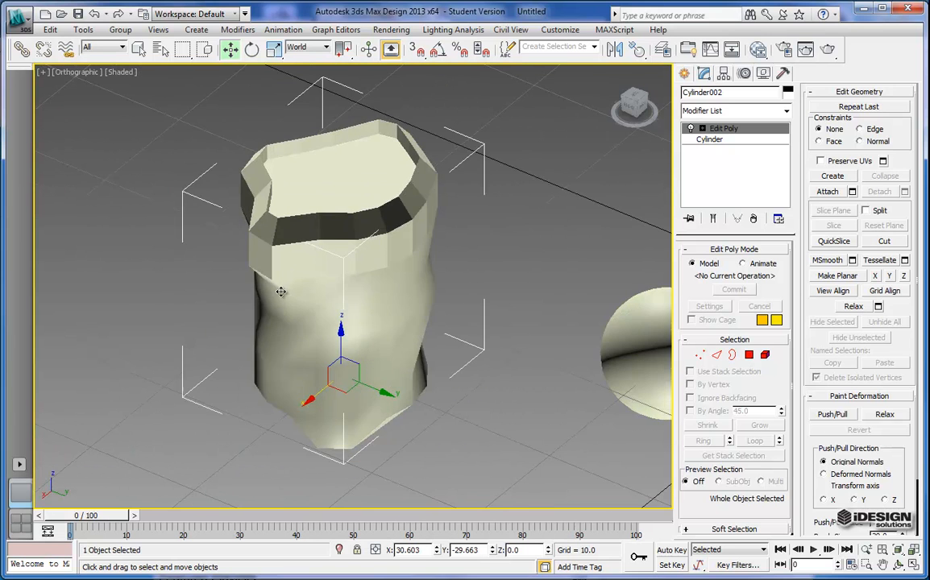
{"action": "scroll", "coordinate": [326, 238], "scroll_direction": "up", "scroll_amount": 3}
{"action": "middle_click_drag", "start_coordinate": [340, 284], "coordinate": [346, 321]}
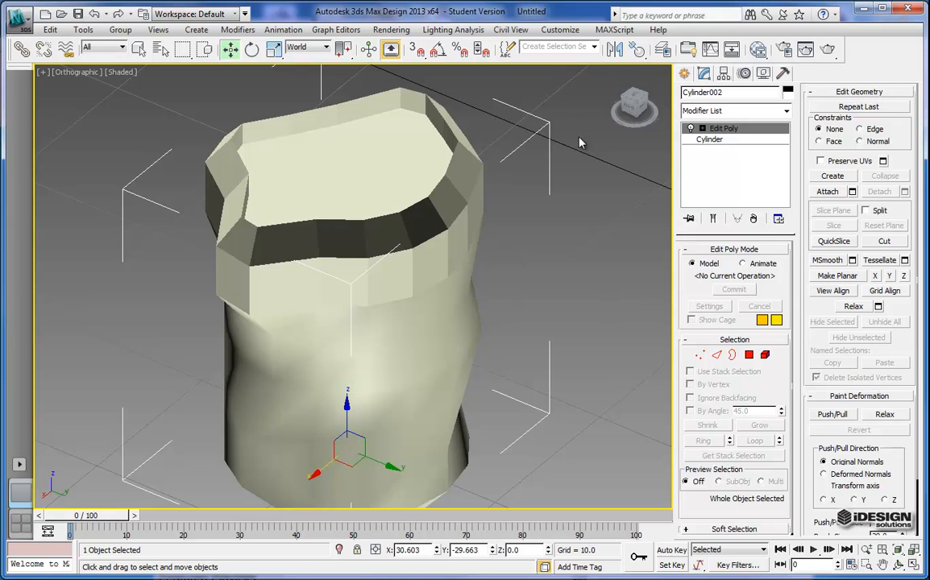
{"action": "left_click_drag", "start_coordinate": [624, 111], "coordinate": [185, 90]}
Return to the base Cylinder parameters, accept the topology warning, set the sides to 33 and go back to the Edit Poly modifier.
{"action": "left_click", "coordinate": [709, 139]}
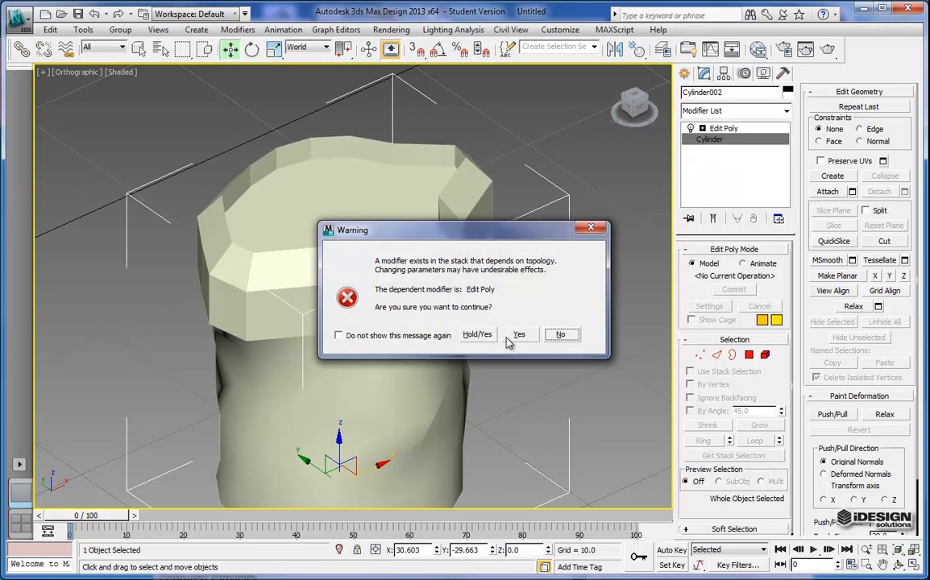
{"action": "left_click", "coordinate": [516, 331]}
{"action": "left_click_drag", "start_coordinate": [783, 325], "coordinate": [788, 211]}
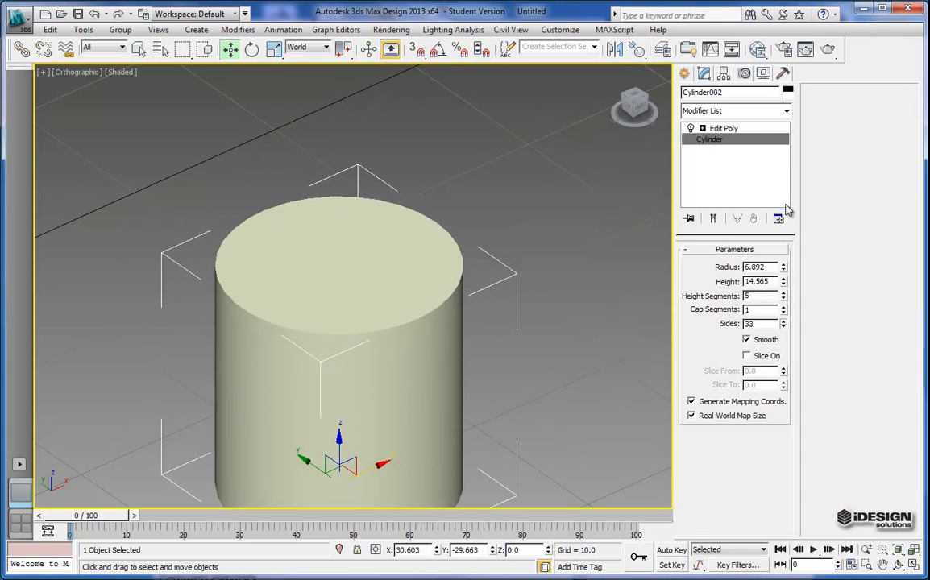
{"action": "left_click", "coordinate": [725, 128]}
{"action": "middle_click_drag", "start_coordinate": [357, 345], "coordinate": [344, 272]}
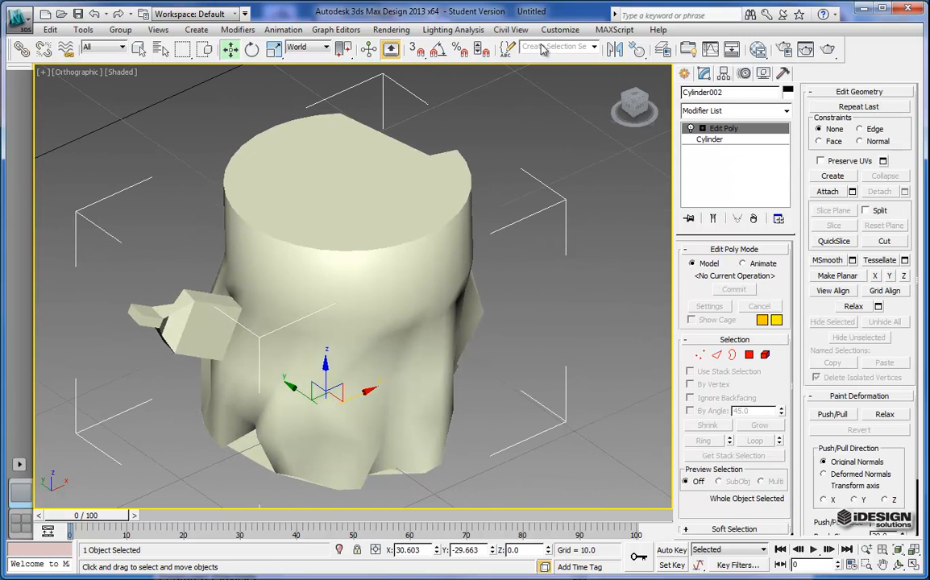
{"action": "middle_click_drag", "start_coordinate": [568, 97], "coordinate": [238, 105], "text": "alt"}
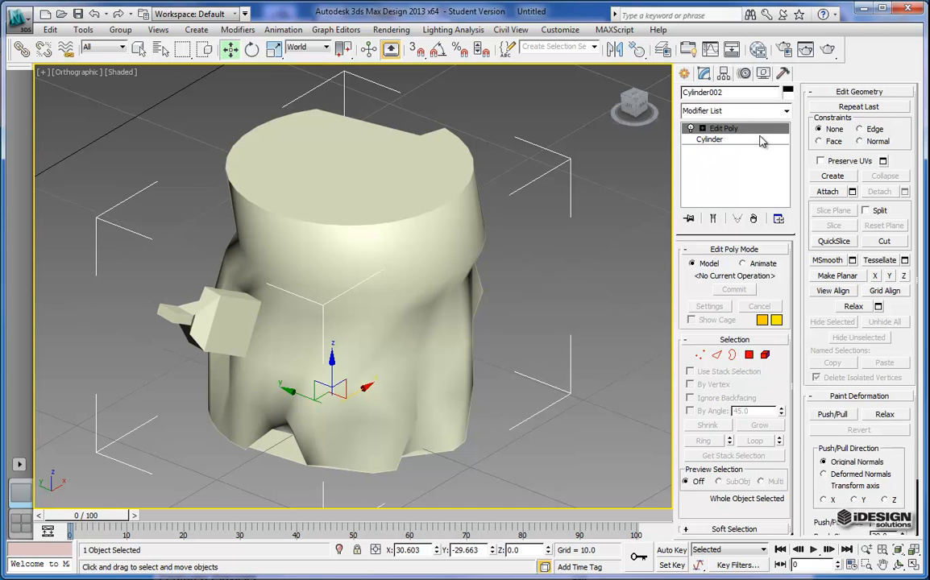
{"action": "left_click", "coordinate": [709, 111]}
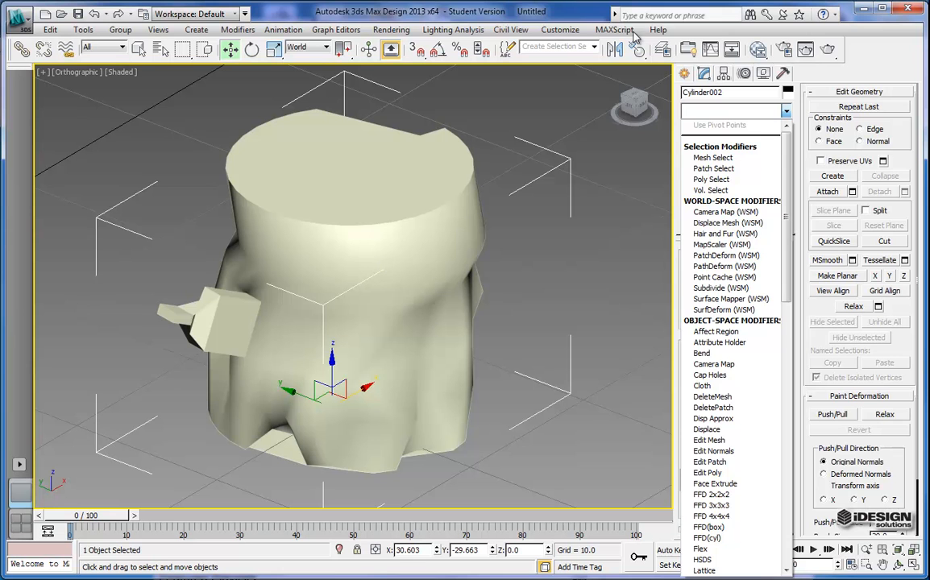
{"action": "left_click", "coordinate": [622, 97]}
{"action": "left_click_drag", "start_coordinate": [630, 100], "coordinate": [121, 89]}
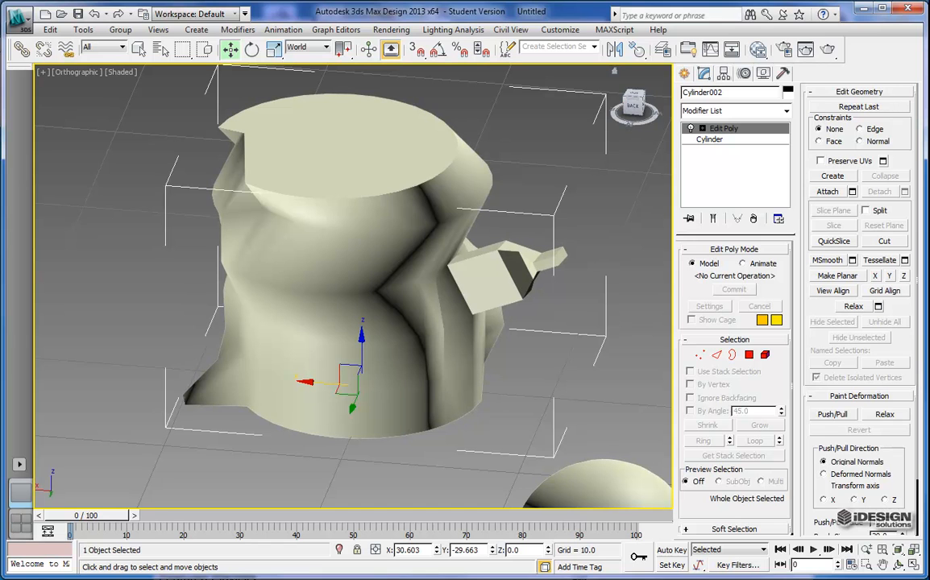